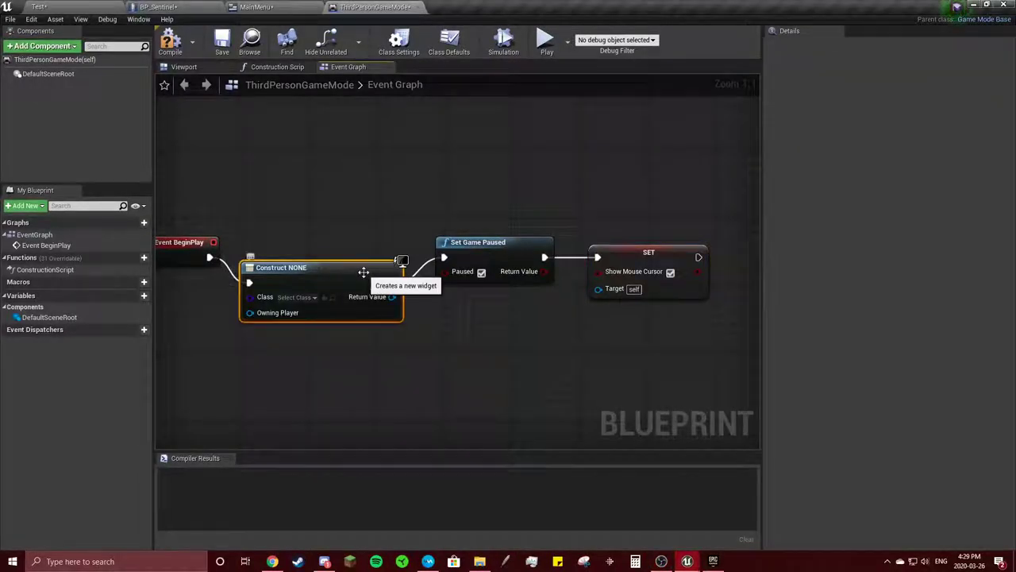
# Delete the unused Construct NONE node and recentre the remaining nodes.
pyautogui.press('Delete')
pyautogui.moveTo(357, 280); pyautogui.dragTo(384, 329, button='right')
pyautogui.moveTo(510, 270); pyautogui.dragTo(414, 279, button='right')
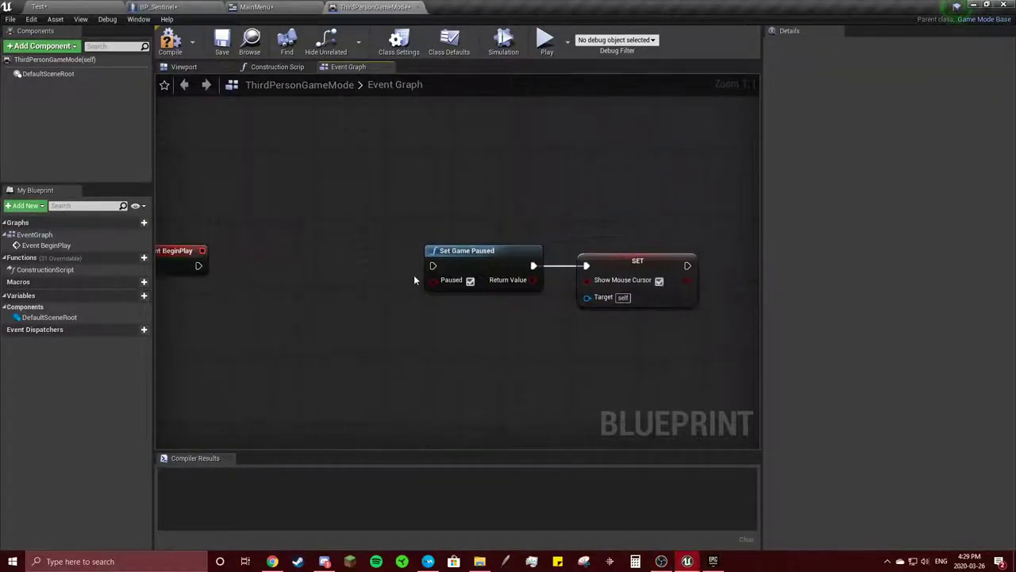
# Add a Create Widget node of class MainMenu after BeginPlay, wired into Set Game Paused.
pyautogui.moveTo(196, 267); pyautogui.dragTo(231, 268)
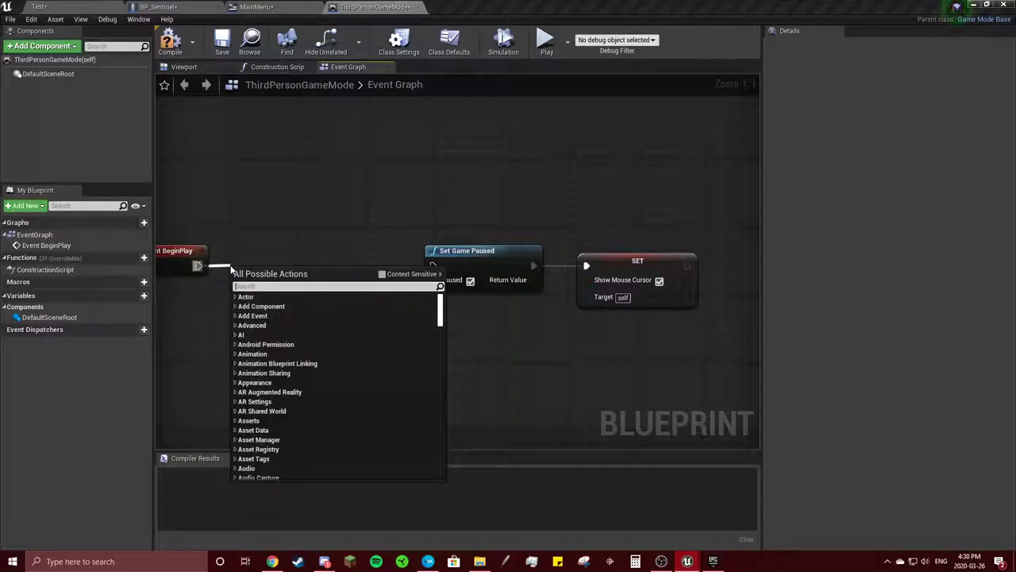
pyautogui.write('create wide')
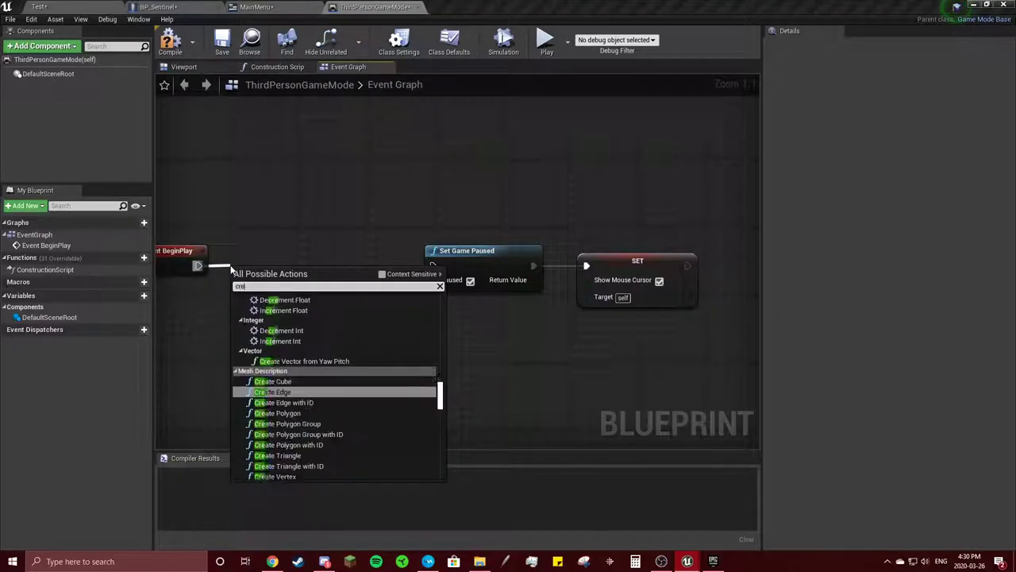
pyautogui.press('BackSpace')
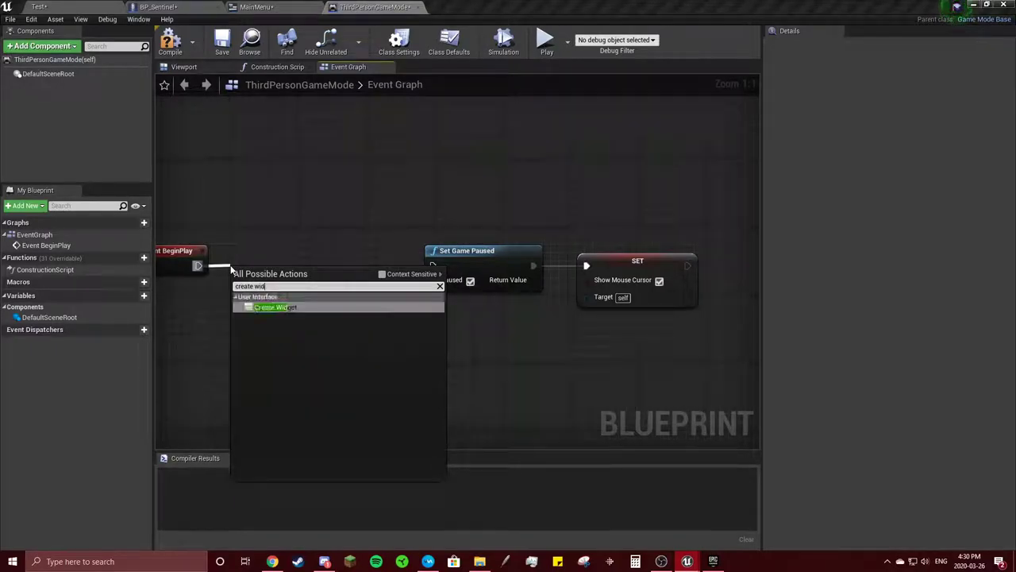
pyautogui.click(295, 307)
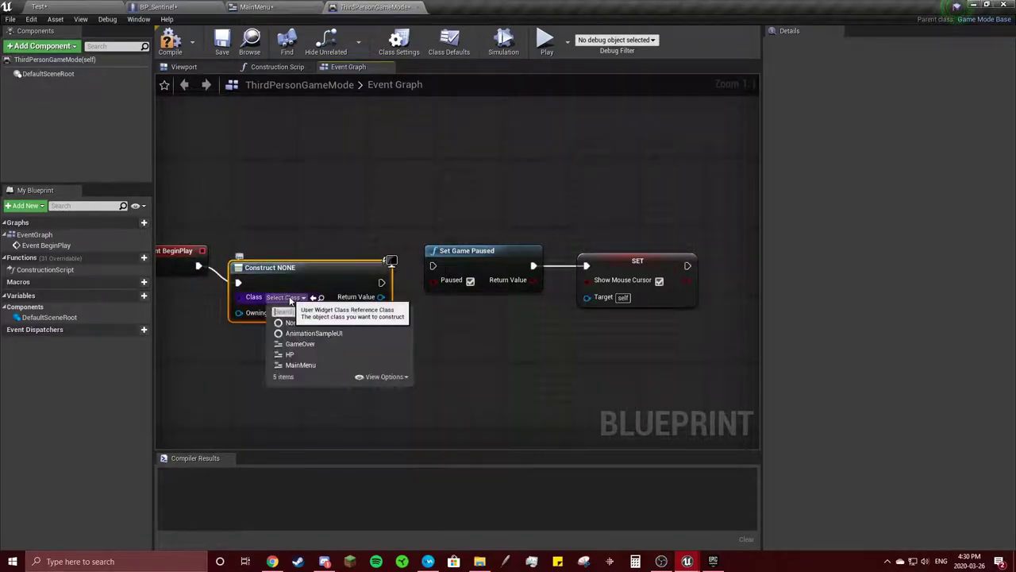
pyautogui.click(300, 365)
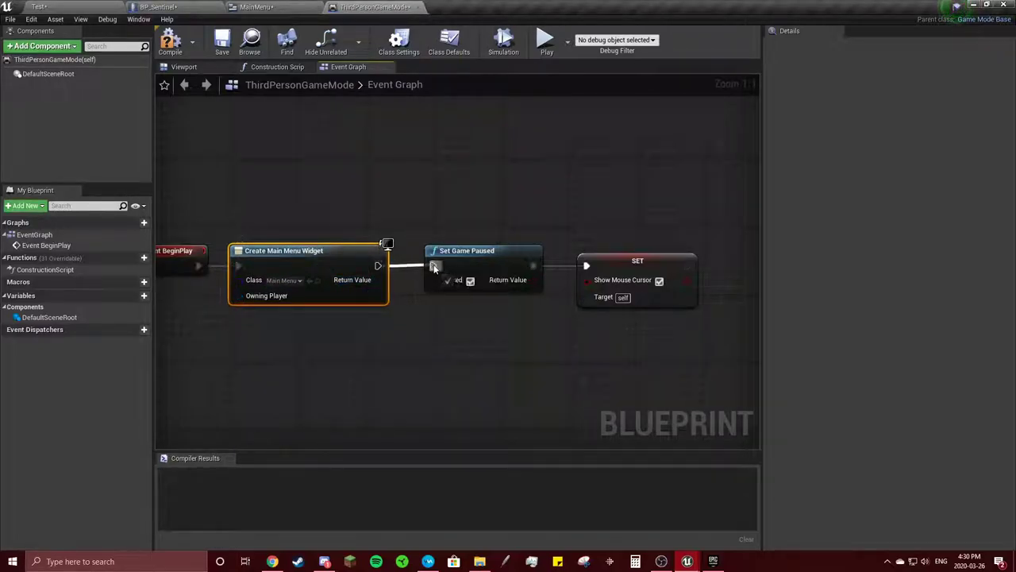
pyautogui.moveTo(435, 267); pyautogui.dragTo(435, 267)
pyautogui.moveTo(434, 267); pyautogui.dragTo(411, 314, button='right')
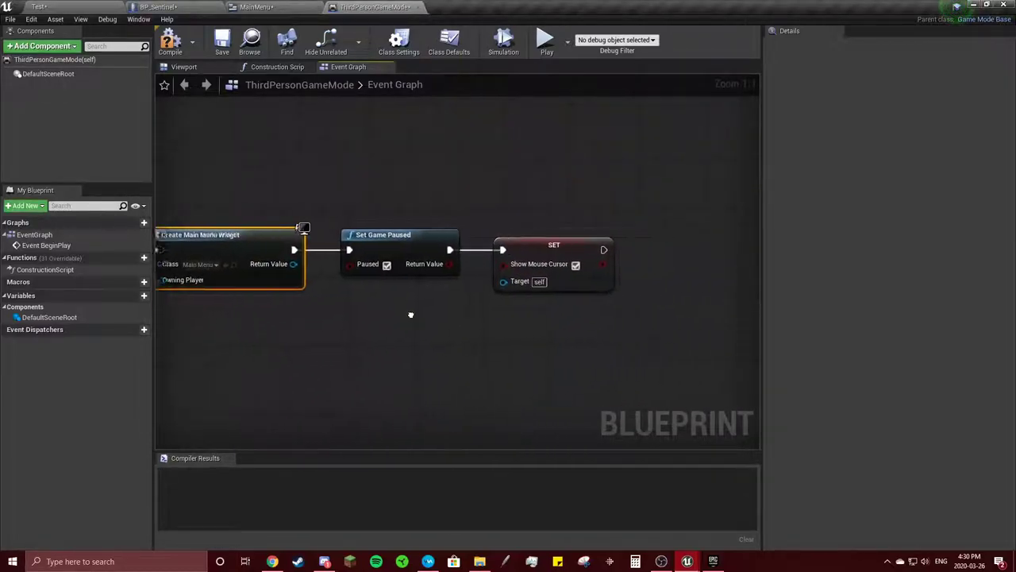
pyautogui.moveTo(370, 341); pyautogui.dragTo(412, 347, button='right')
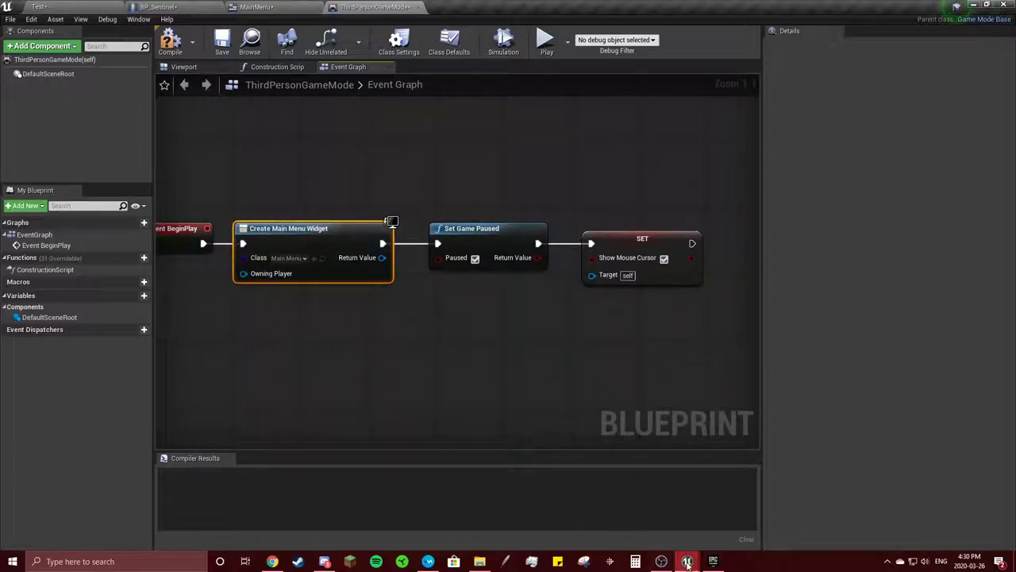
pyautogui.moveTo(688, 561)
pyautogui.click(625, 501)
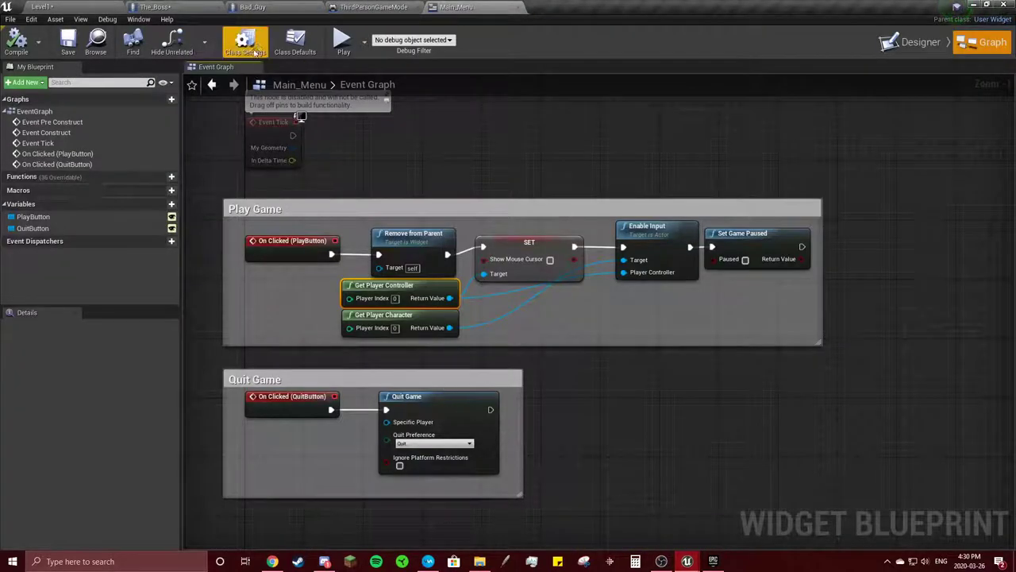
pyautogui.click(373, 6)
pyautogui.moveTo(402, 274); pyautogui.dragTo(351, 284, button='right')
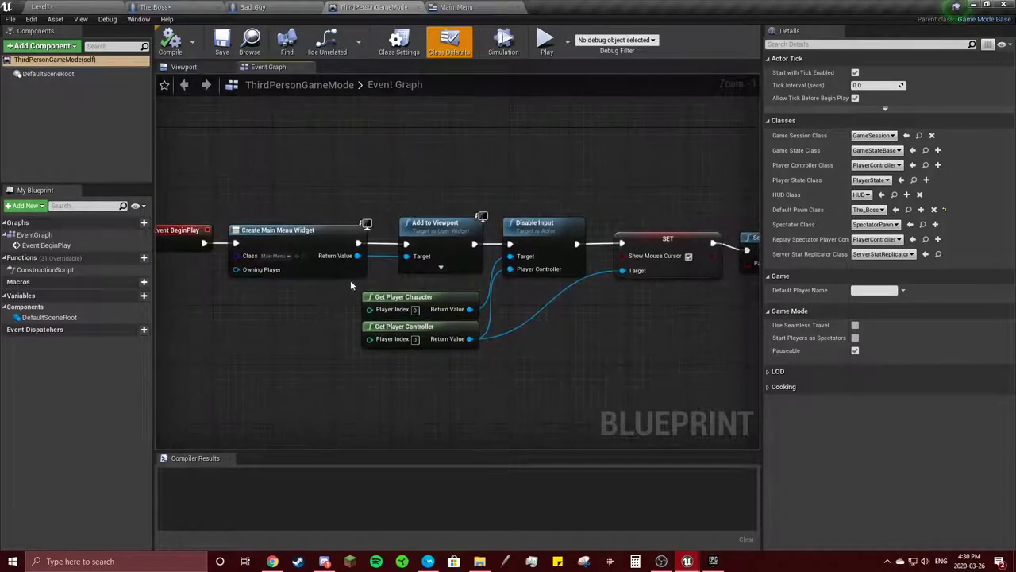
pyautogui.moveTo(563, 262); pyautogui.dragTo(427, 284, button='right')
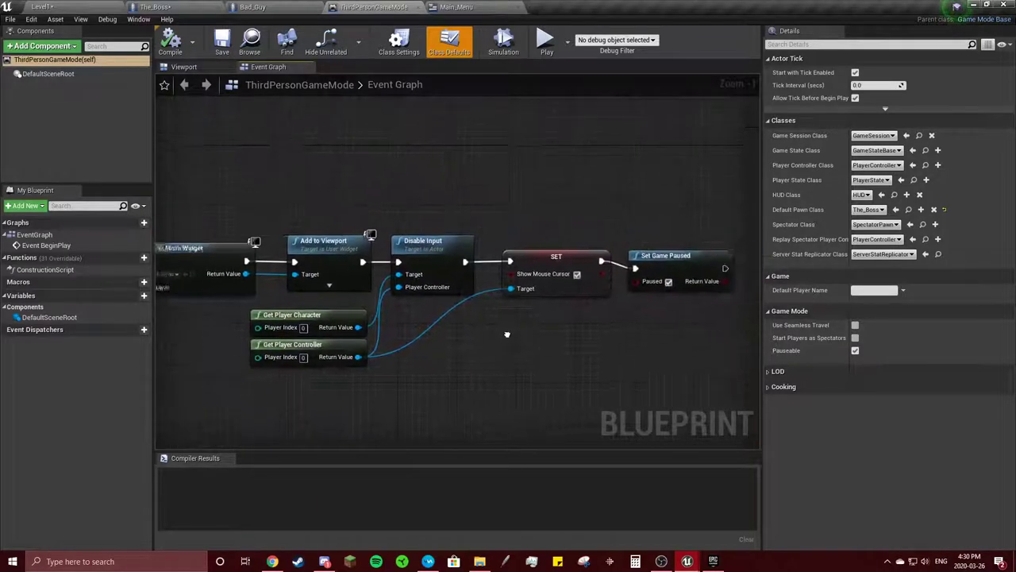
pyautogui.moveTo(686, 560)
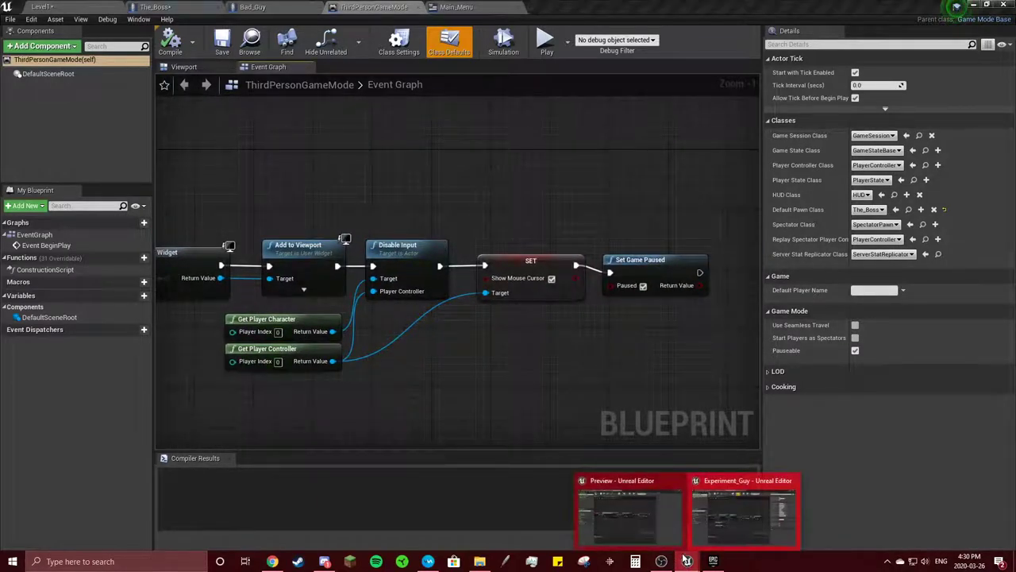
pyautogui.click(635, 508)
# Shift Set Game Paused and SET right and add Add to Viewport after widget creation.
pyautogui.moveTo(410, 372); pyautogui.dragTo(465, 309, button='right')
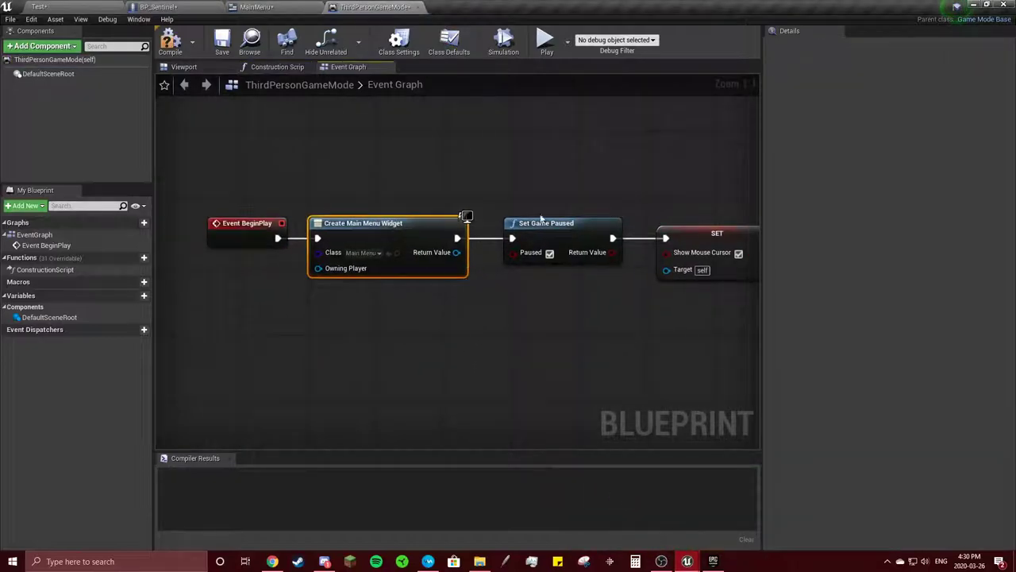
pyautogui.moveTo(423, 222); pyautogui.dragTo(355, 217, button='right')
pyautogui.moveTo(451, 171); pyautogui.dragTo(698, 274)
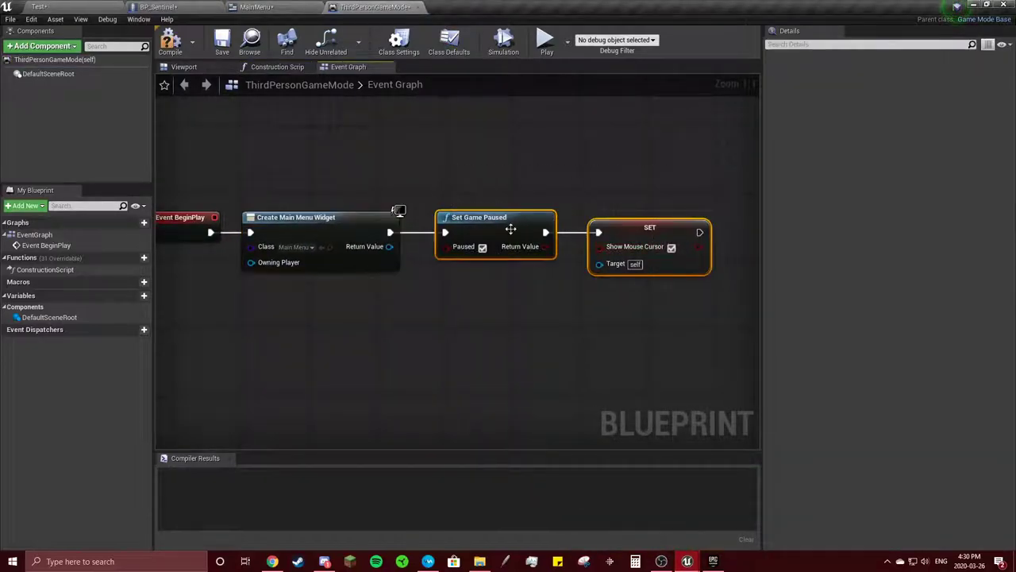
pyautogui.moveTo(512, 228); pyautogui.dragTo(672, 227)
pyautogui.moveTo(438, 231); pyautogui.dragTo(433, 234)
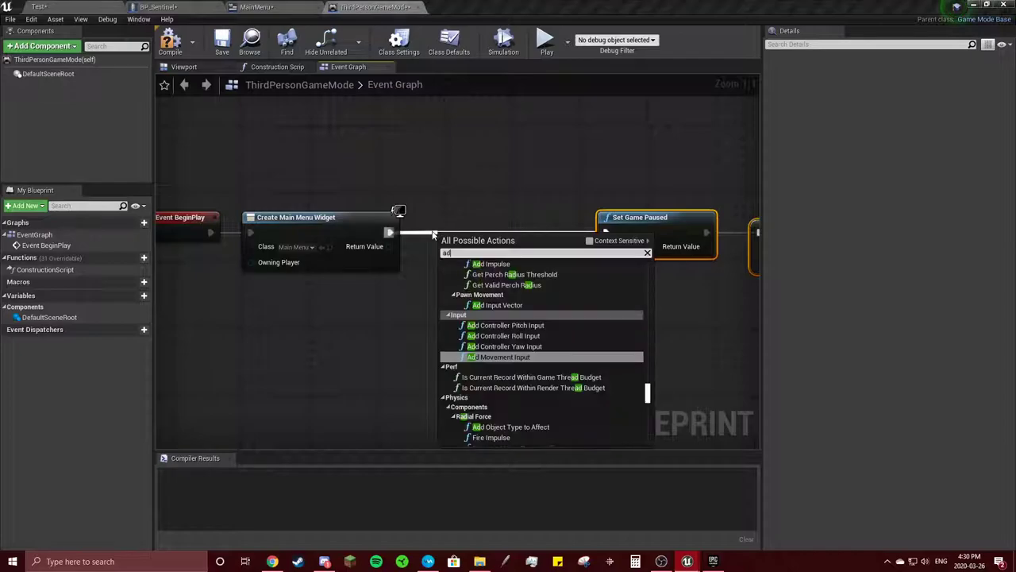
pyautogui.write('add to viewpo')
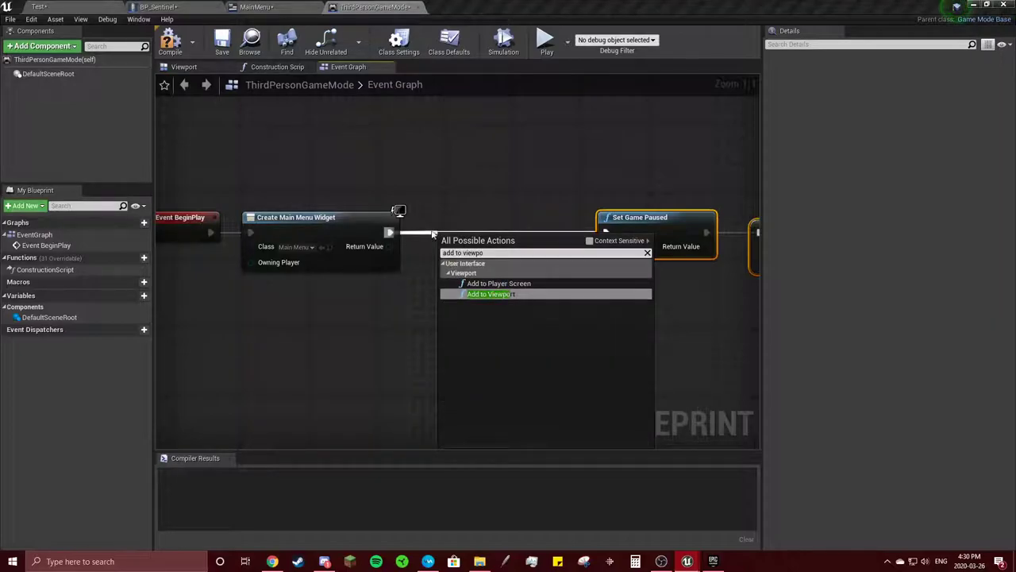
pyautogui.click(495, 293)
# Add a Disable Input node after Add to Viewport.
pyautogui.moveTo(542, 195); pyautogui.dragTo(447, 197, button='right')
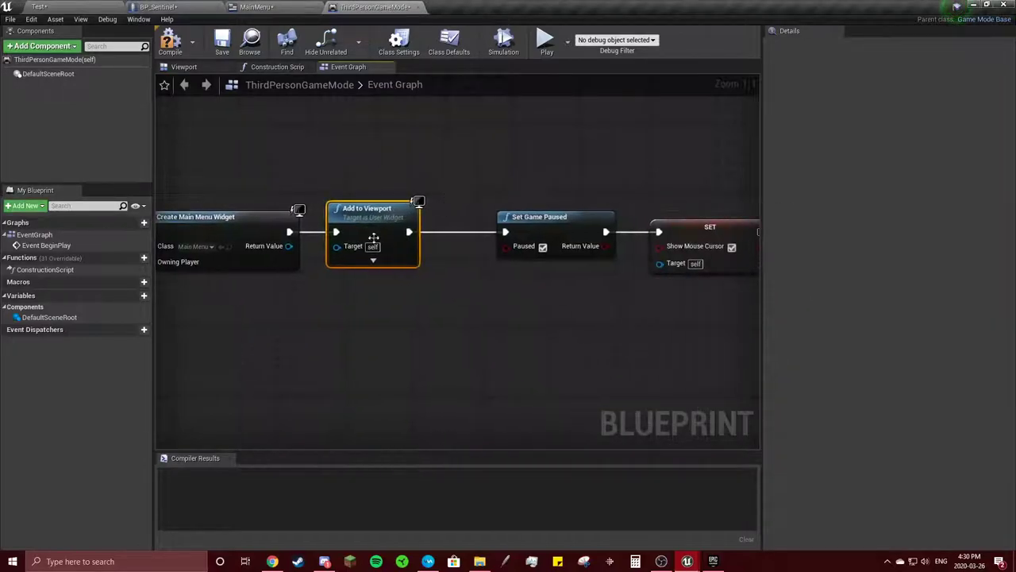
pyautogui.moveTo(534, 221); pyautogui.dragTo(412, 231, button='right')
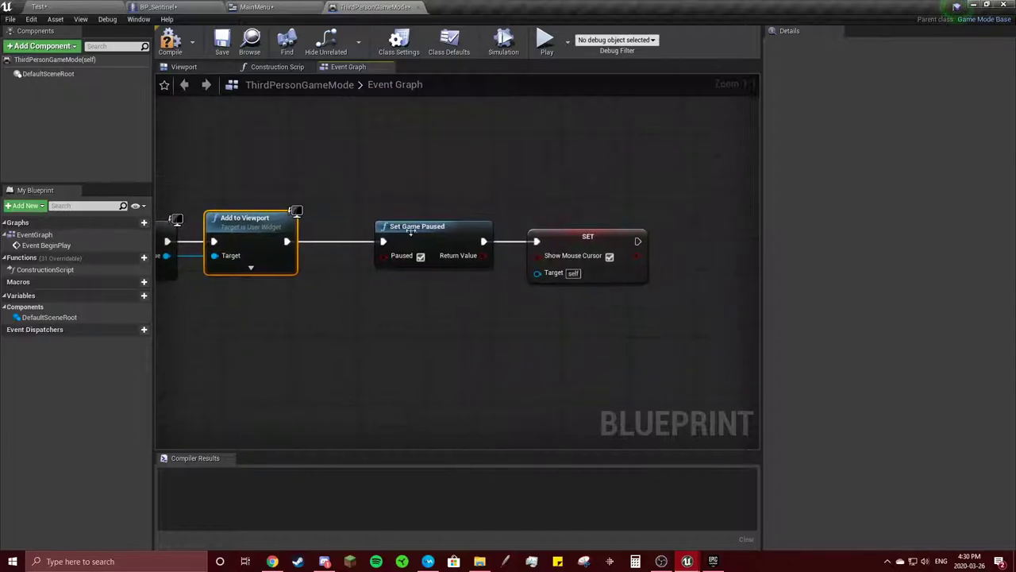
pyautogui.moveTo(472, 232)
pyautogui.mouseDown()
pyautogui.moveTo(413, 231)
pyautogui.moveTo(457, 230)
pyautogui.mouseUp()
pyautogui.moveTo(287, 241); pyautogui.dragTo(322, 241)
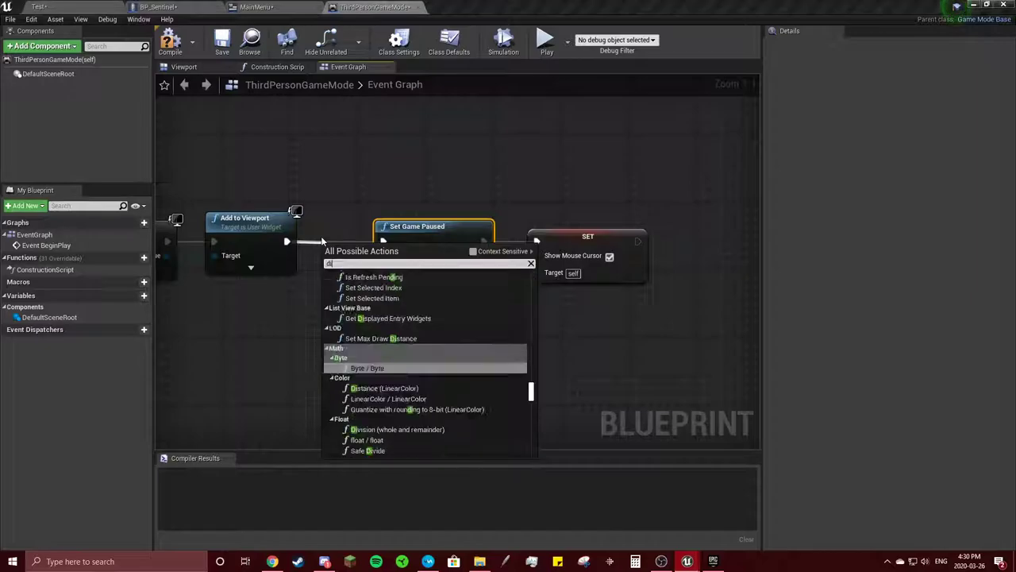
pyautogui.write('diabl')
pyautogui.press('BackSpace')
pyautogui.press('BackSpace')
pyautogui.write('sable')
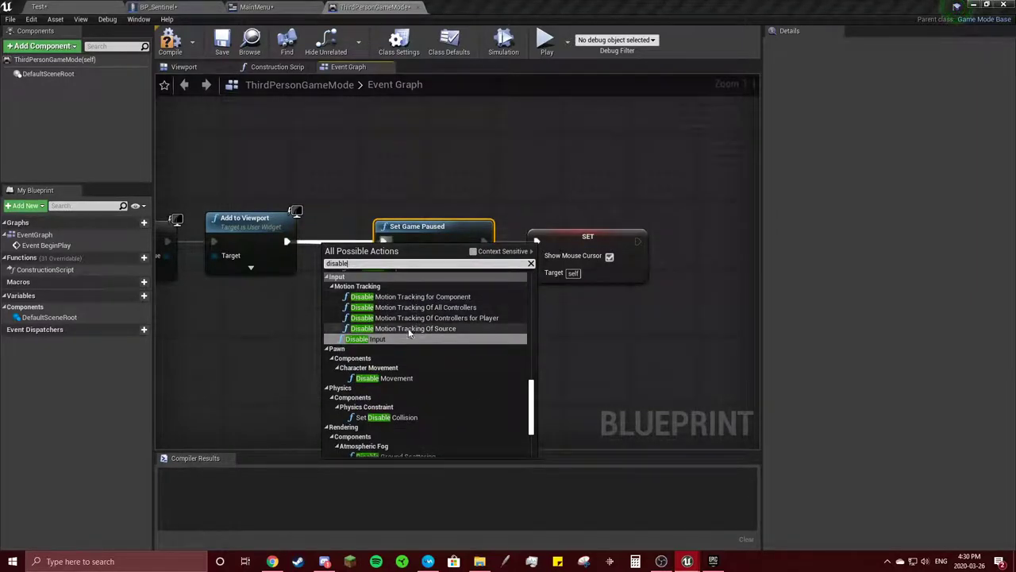
pyautogui.click(409, 334)
# Place the Show Mouse Cursor setter between Disable Input and Set Game Paused.
pyautogui.moveTo(454, 231)
pyautogui.mouseDown()
pyautogui.moveTo(483, 210)
pyautogui.moveTo(592, 189)
pyautogui.mouseUp()
pyautogui.moveTo(606, 248); pyautogui.dragTo(721, 264)
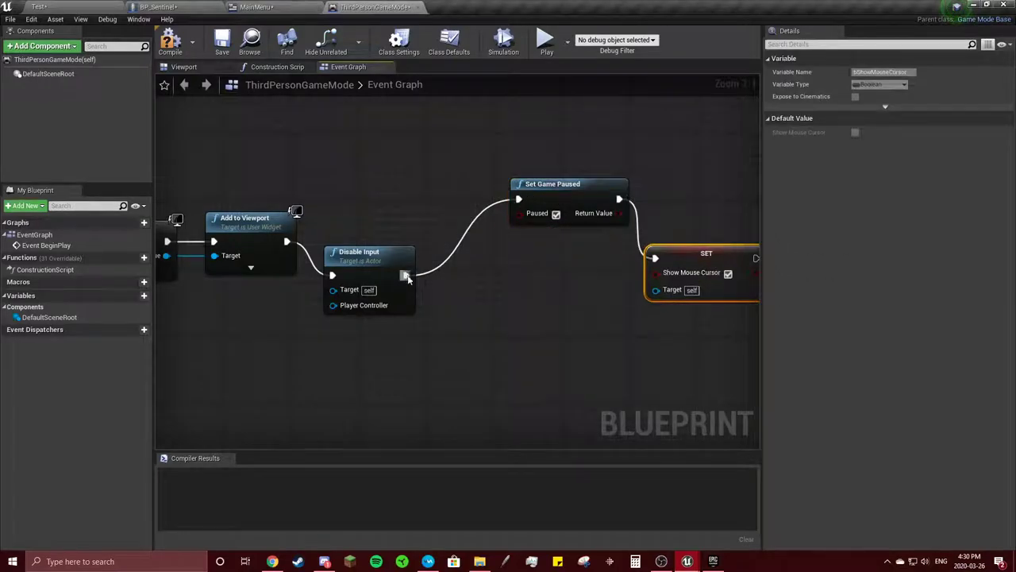
pyautogui.moveTo(408, 278); pyautogui.dragTo(677, 263)
pyautogui.press('Escape')
pyautogui.click(457, 267)
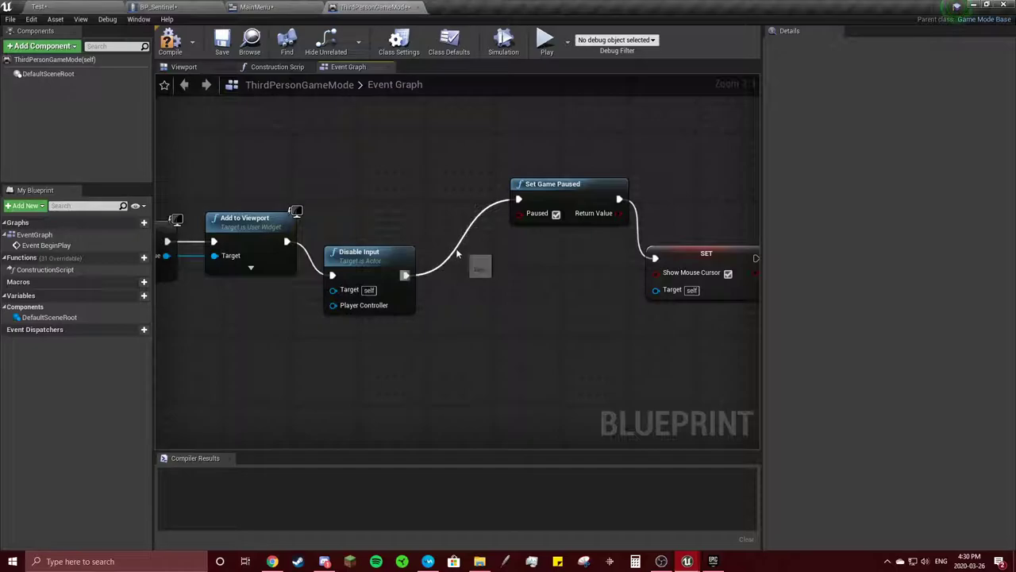
pyautogui.keyDown('alt'); pyautogui.click(460, 259); pyautogui.keyUp('alt')
pyautogui.moveTo(681, 259); pyautogui.dragTo(461, 259)
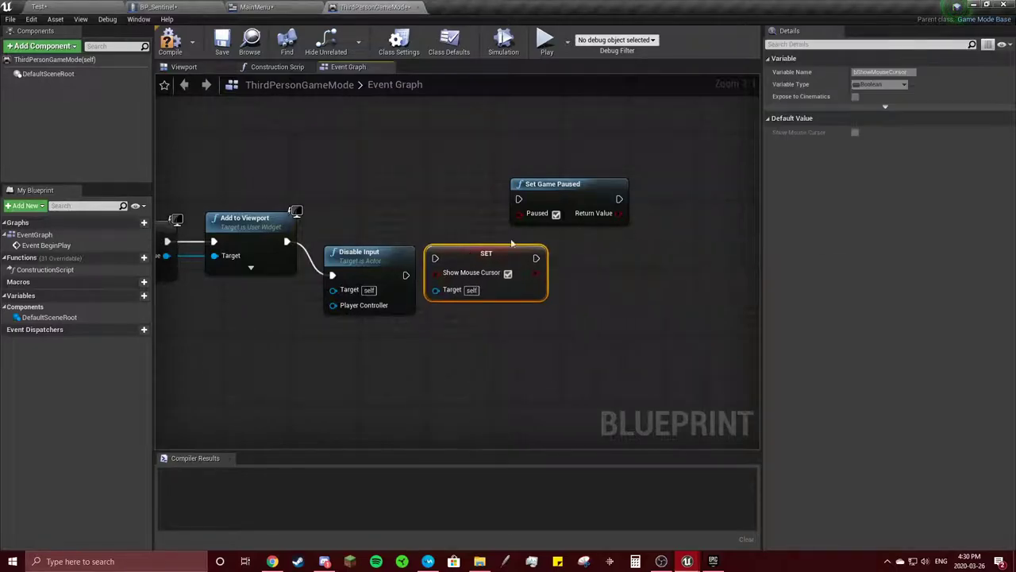
pyautogui.moveTo(556, 185); pyautogui.dragTo(666, 244)
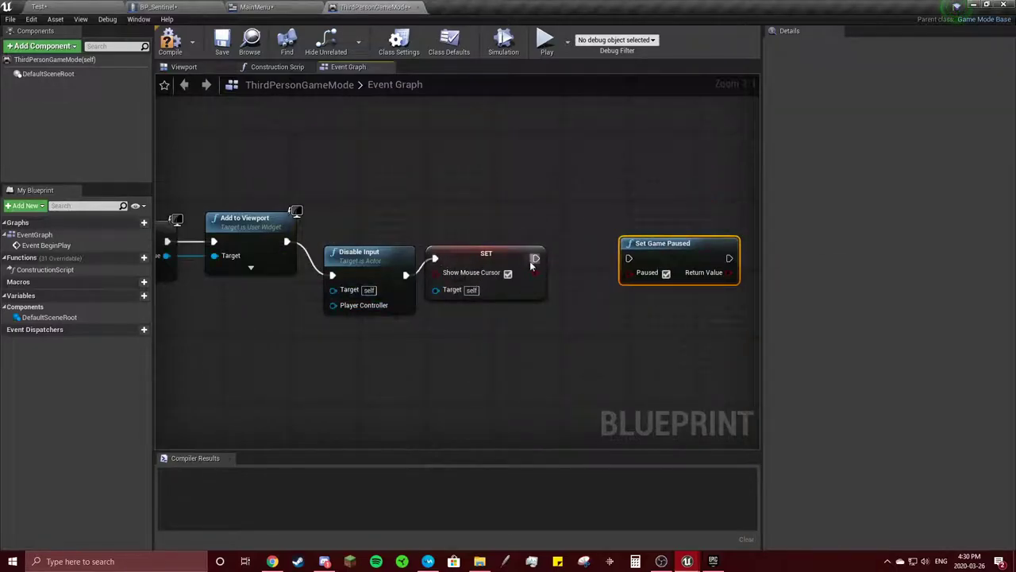
pyautogui.moveTo(650, 249)
pyautogui.mouseDown()
pyautogui.moveTo(610, 259)
pyautogui.moveTo(639, 272)
pyautogui.mouseUp()
pyautogui.moveTo(486, 258); pyautogui.dragTo(520, 266)
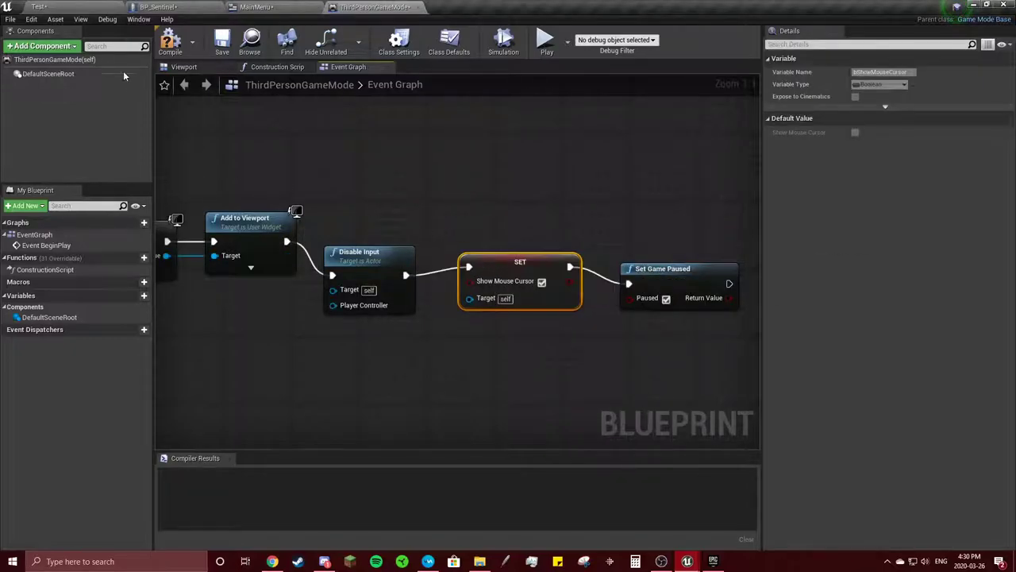
# Compile the game mode and add a Get Player Character node below the chain.
pyautogui.click(170, 44)
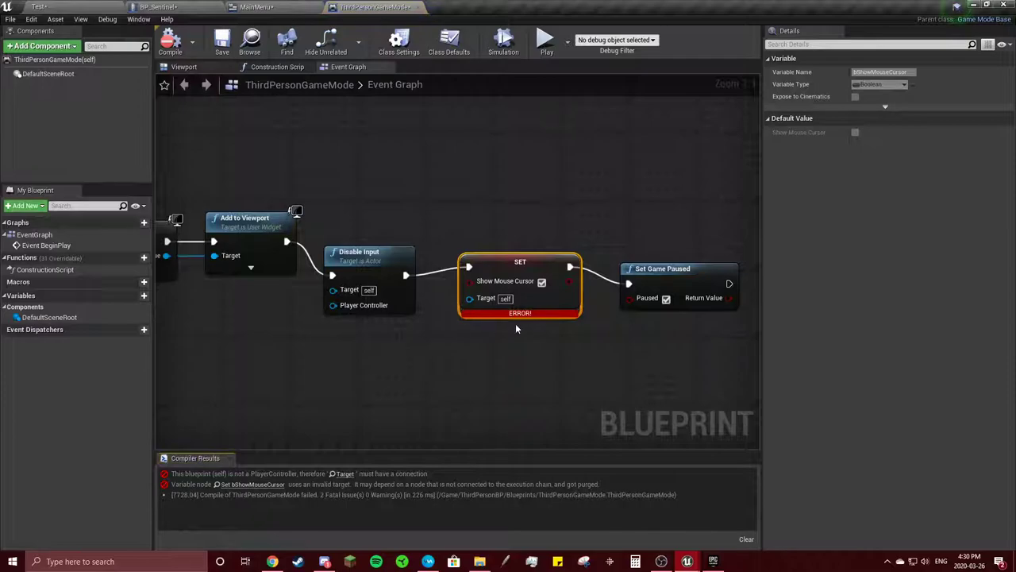
pyautogui.moveTo(477, 303); pyautogui.dragTo(404, 304)
pyautogui.rightClick(254, 366)
pyautogui.write('get')
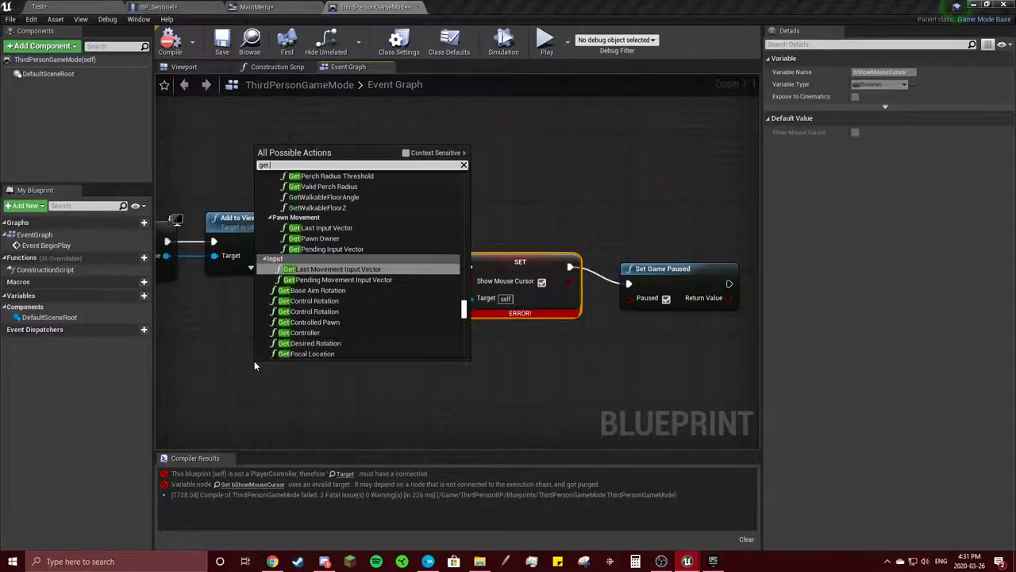
pyautogui.write(' play ch')
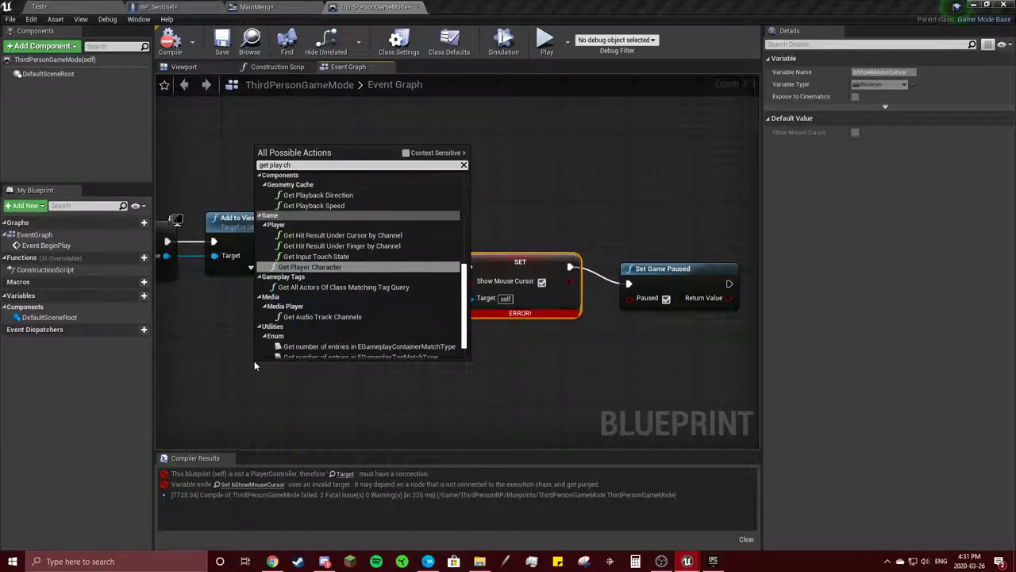
pyautogui.click(308, 266)
pyautogui.moveTo(361, 368); pyautogui.dragTo(417, 362, button='right')
pyautogui.moveTo(373, 369); pyautogui.dragTo(283, 330)
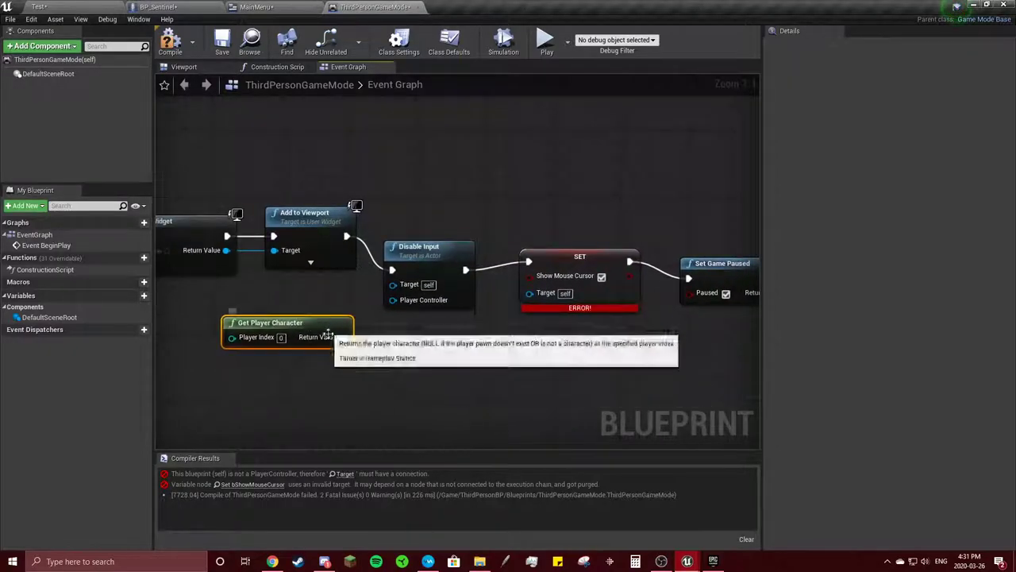
# Add Get Player Controller; wire the character into Disable Input's Target and the controller into the cursor setter's Target.
pyautogui.rightClick(309, 369)
pyautogui.write('get play')
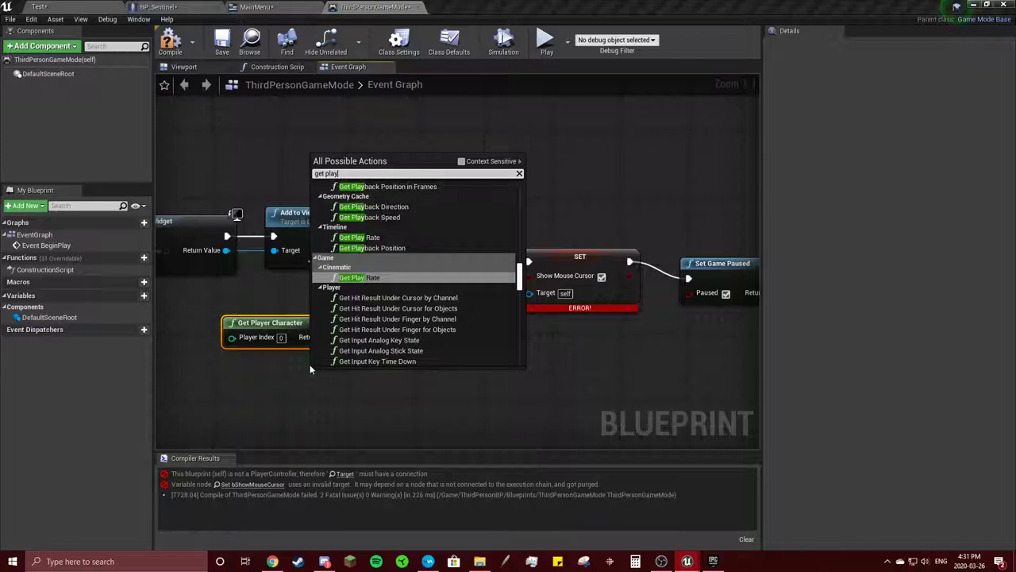
pyautogui.write('er cont')
pyautogui.click(365, 293)
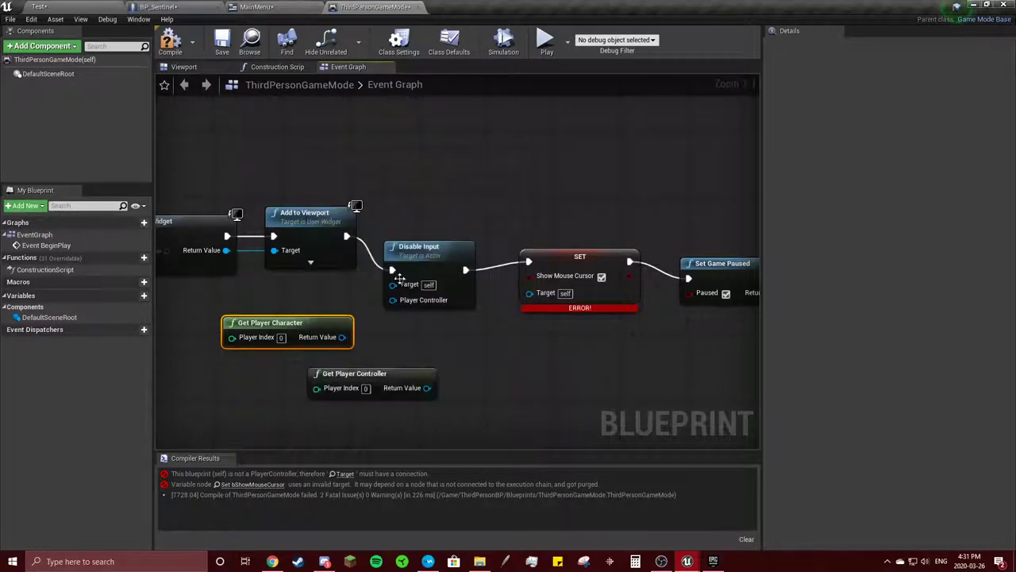
pyautogui.moveTo(375, 378)
pyautogui.mouseDown()
pyautogui.moveTo(299, 361)
pyautogui.moveTo(393, 285)
pyautogui.mouseUp()
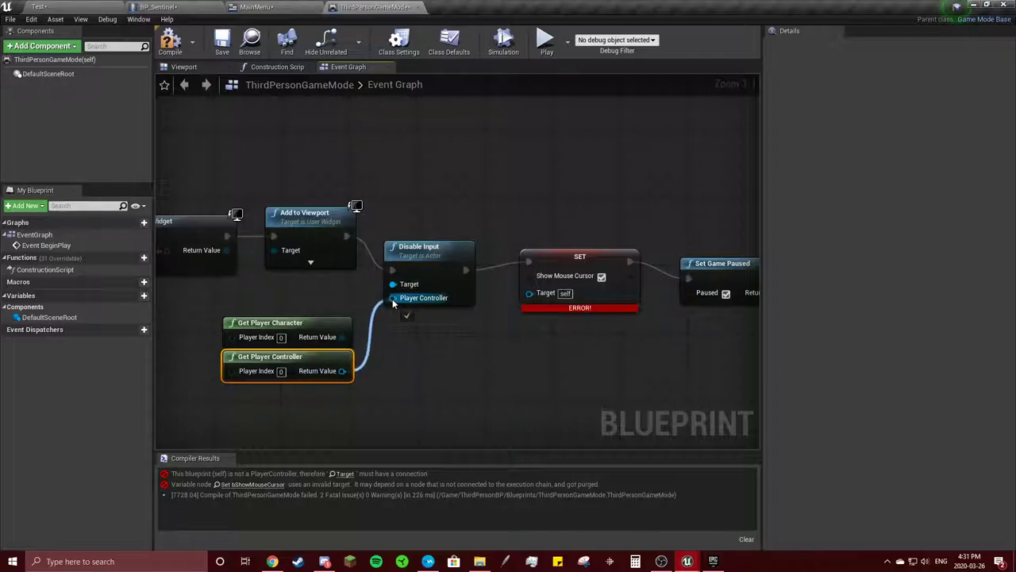
pyautogui.keyDown('alt'); pyautogui.click(393, 297); pyautogui.keyUp('alt')
pyautogui.moveTo(343, 336); pyautogui.dragTo(539, 299)
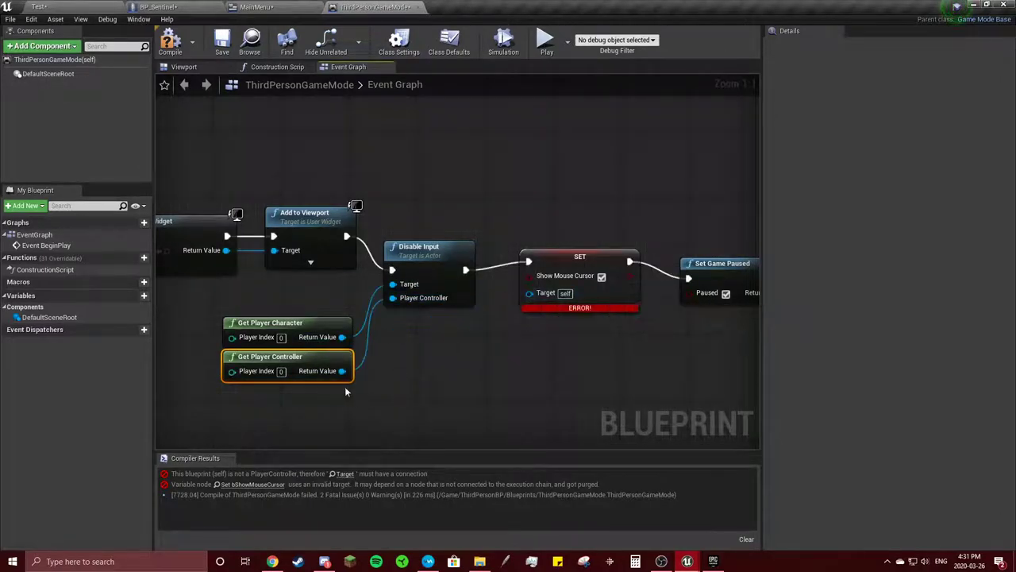
pyautogui.moveTo(342, 370); pyautogui.dragTo(529, 293)
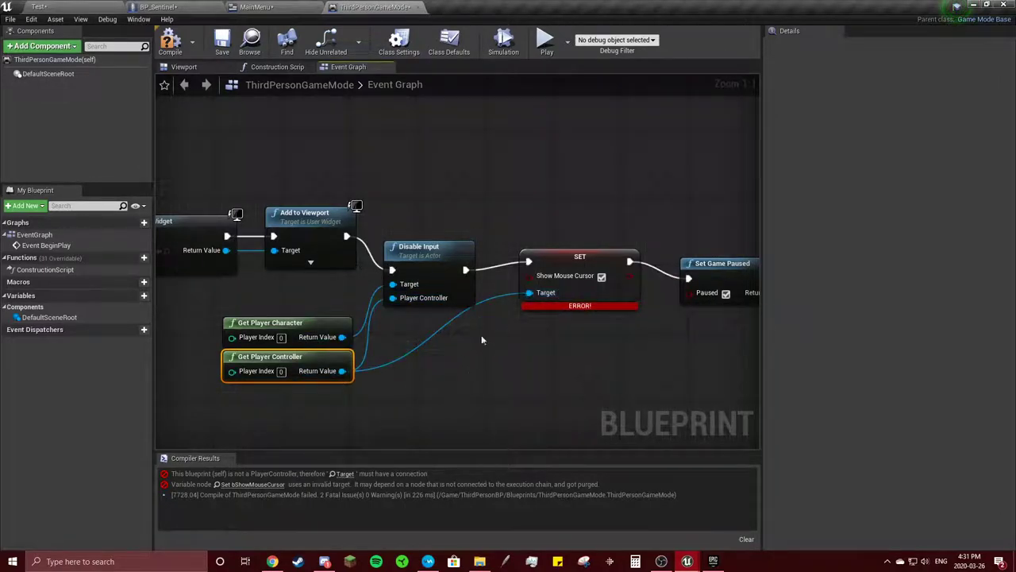
# Recompile the game mode blueprint and return to the level editor window.
pyautogui.click(170, 44)
pyautogui.moveTo(522, 323); pyautogui.dragTo(394, 331, button='right')
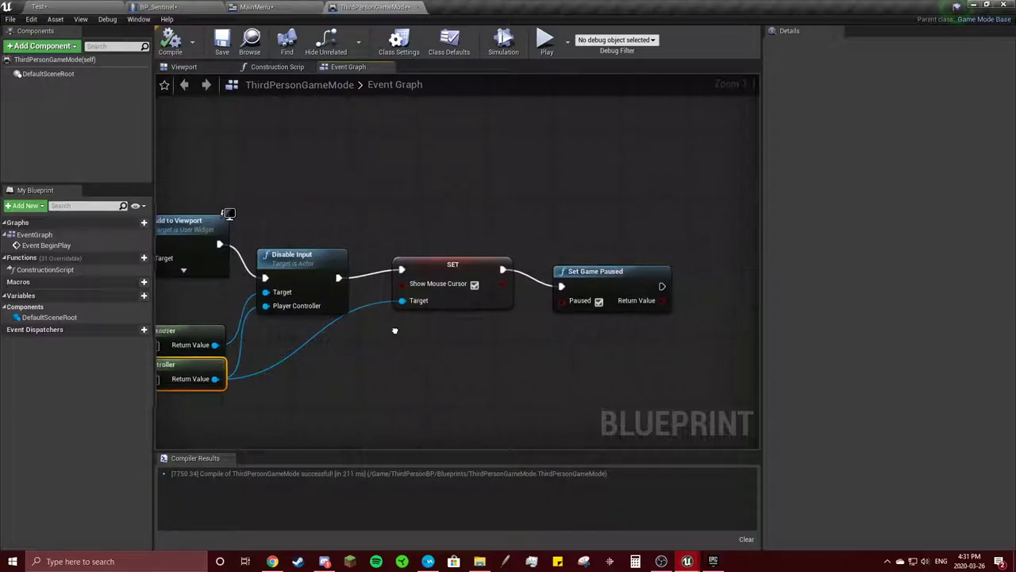
pyautogui.click(709, 501)
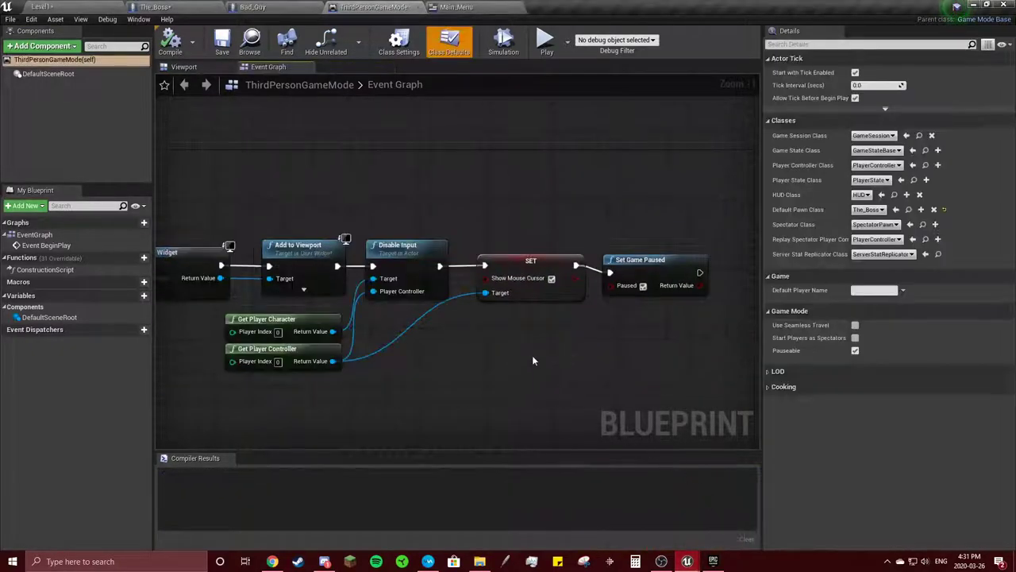
pyautogui.moveTo(533, 360); pyautogui.dragTo(680, 343, button='right')
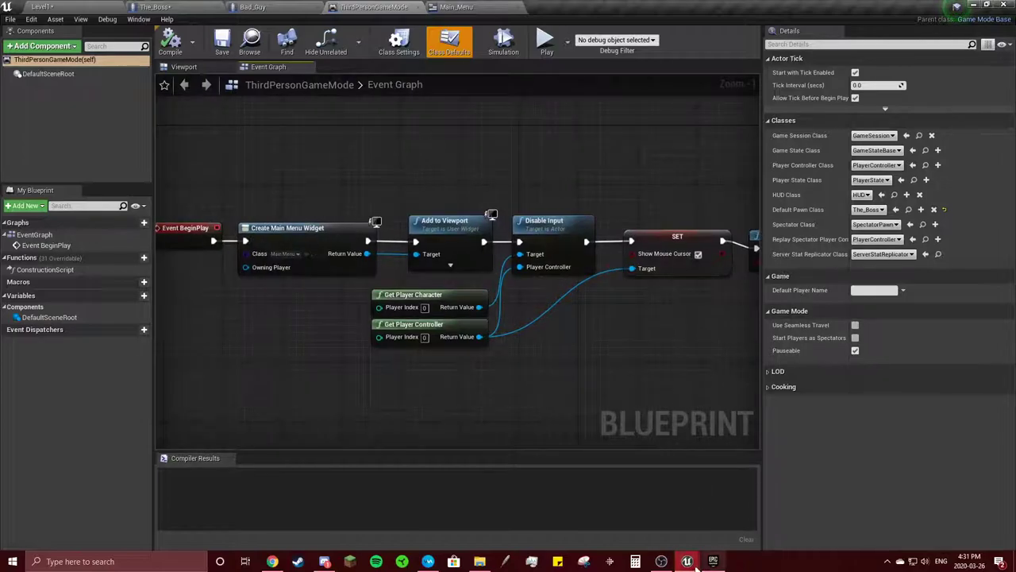
pyautogui.moveTo(687, 562)
pyautogui.click(628, 508)
pyautogui.click(82, 6)
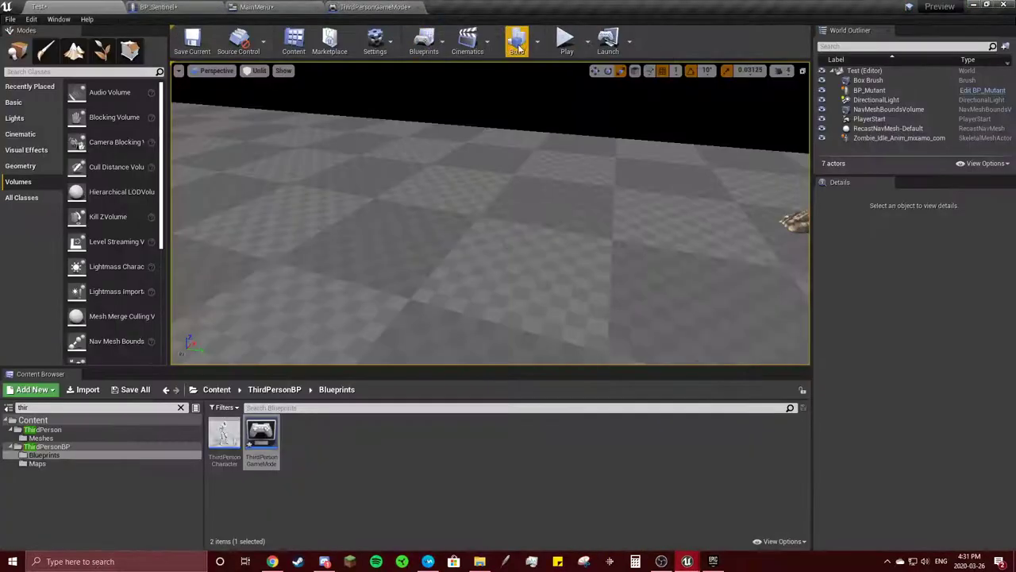
pyautogui.click(567, 39)
pyautogui.click(467, 152)
pyautogui.press('w')
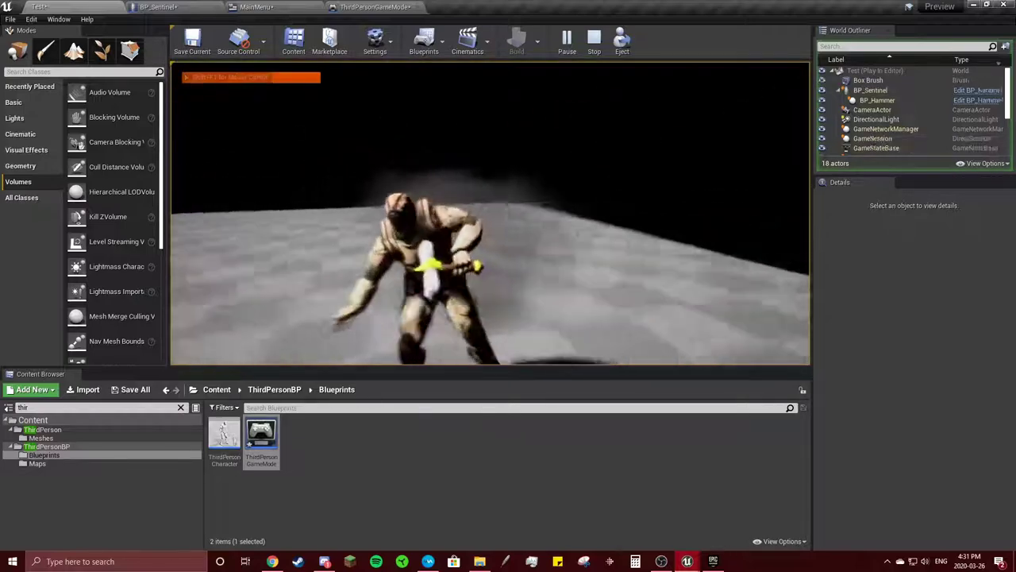
pyautogui.press('Escape')
# Bring the MainMenu Event Graph's Plau On Clicked chain into view.
pyautogui.click(382, 6)
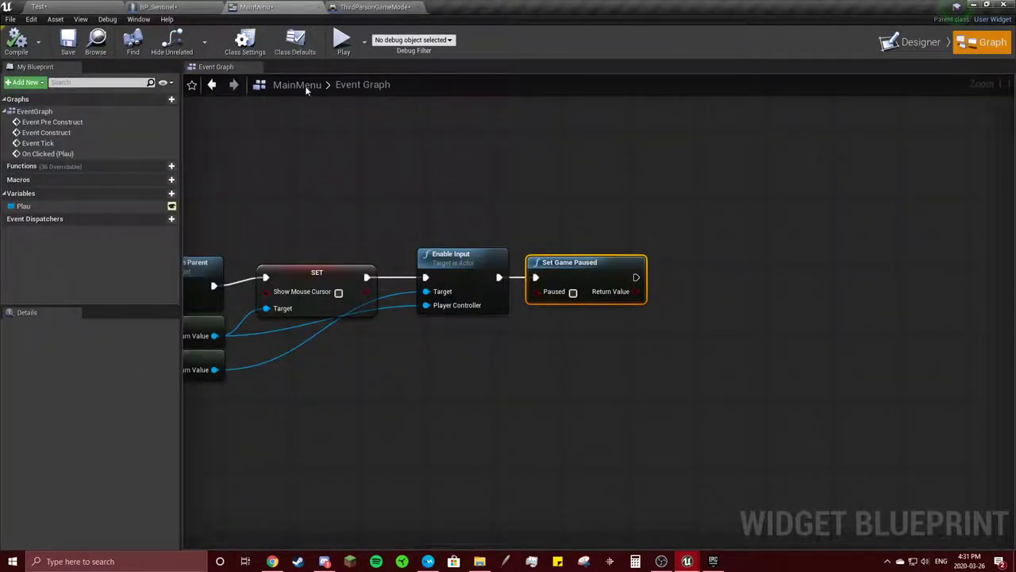
pyautogui.moveTo(262, 159); pyautogui.dragTo(397, 163, button='right')
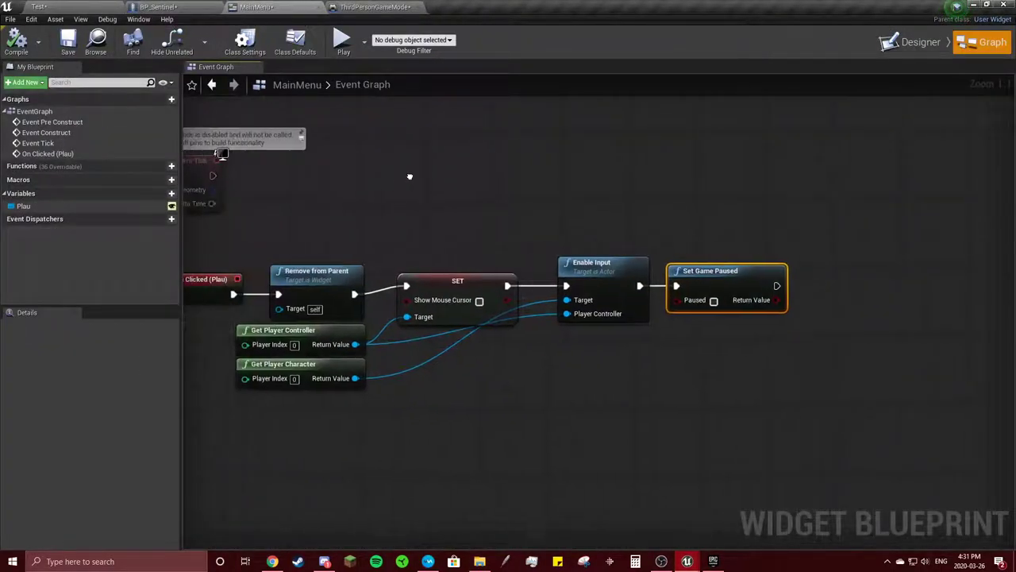
pyautogui.scroll(-2, 394, 161)
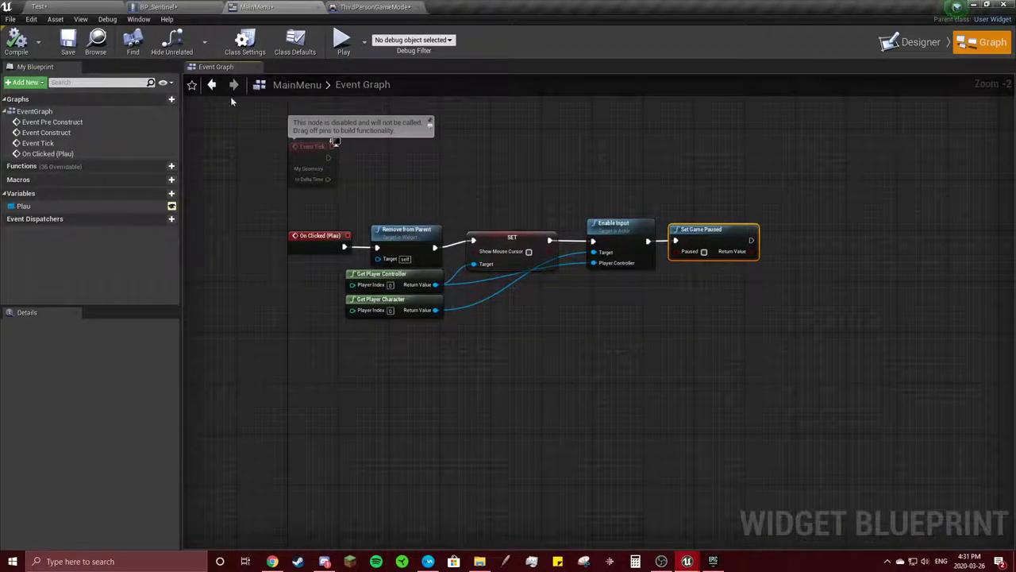
# In the Designer, add a second button below Play with a text label reading 'Quit'.
pyautogui.click(913, 42)
pyautogui.moveTo(38, 113)
pyautogui.mouseDown()
pyautogui.moveTo(486, 231)
pyautogui.moveTo(461, 243)
pyautogui.mouseUp()
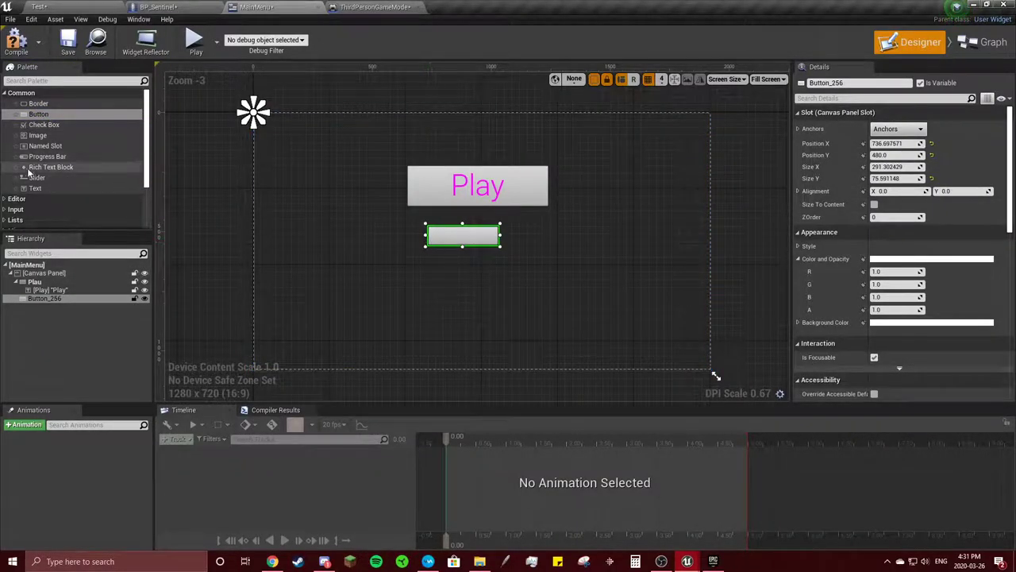
pyautogui.moveTo(36, 188); pyautogui.dragTo(449, 239)
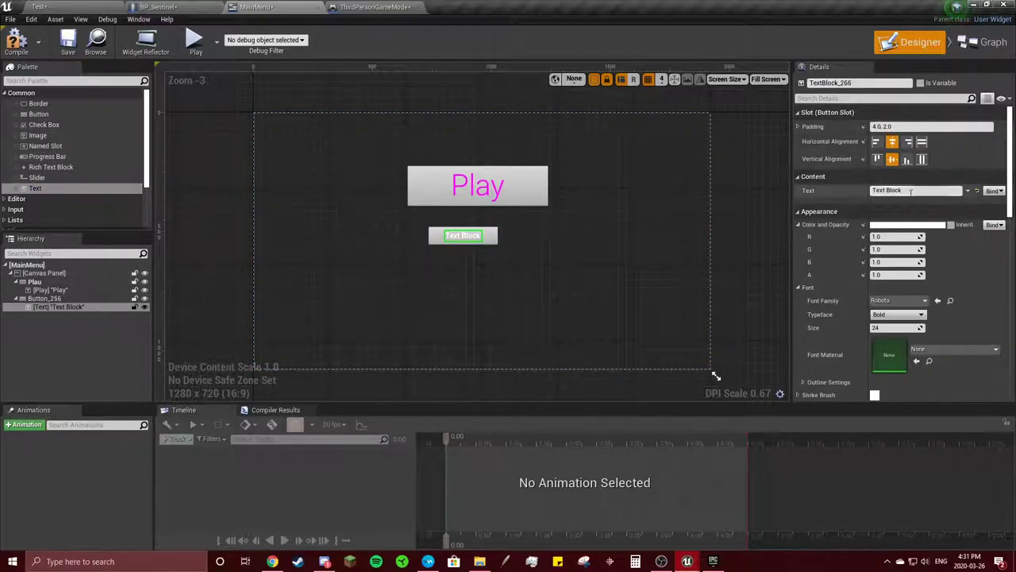
pyautogui.click(911, 191)
pyautogui.write('Quit')
pyautogui.press('Return')
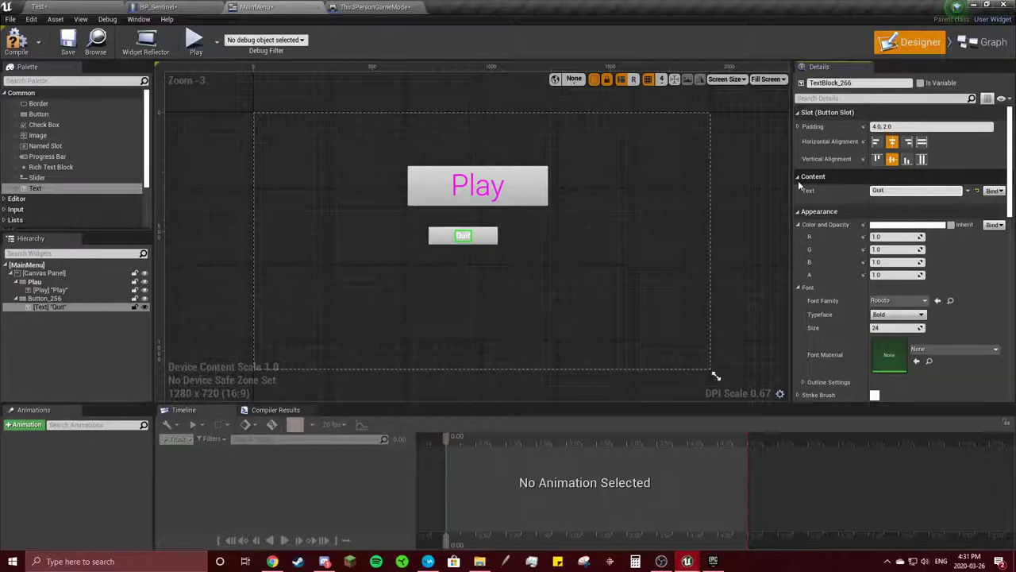
# Make the Quit label black with font size 34 and centre the button under Play.
pyautogui.click(917, 226)
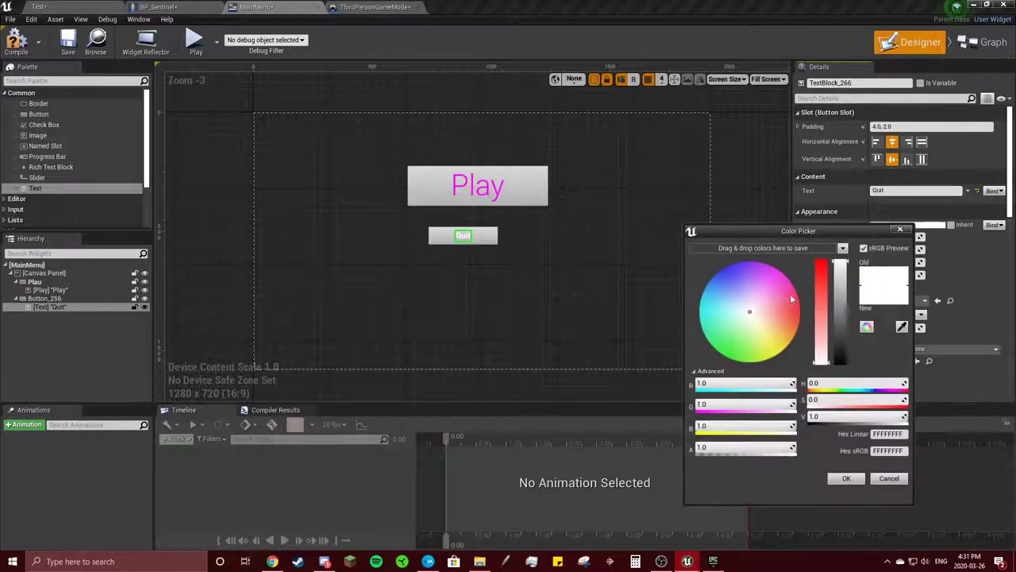
pyautogui.moveTo(840, 356); pyautogui.dragTo(846, 367)
pyautogui.click(847, 477)
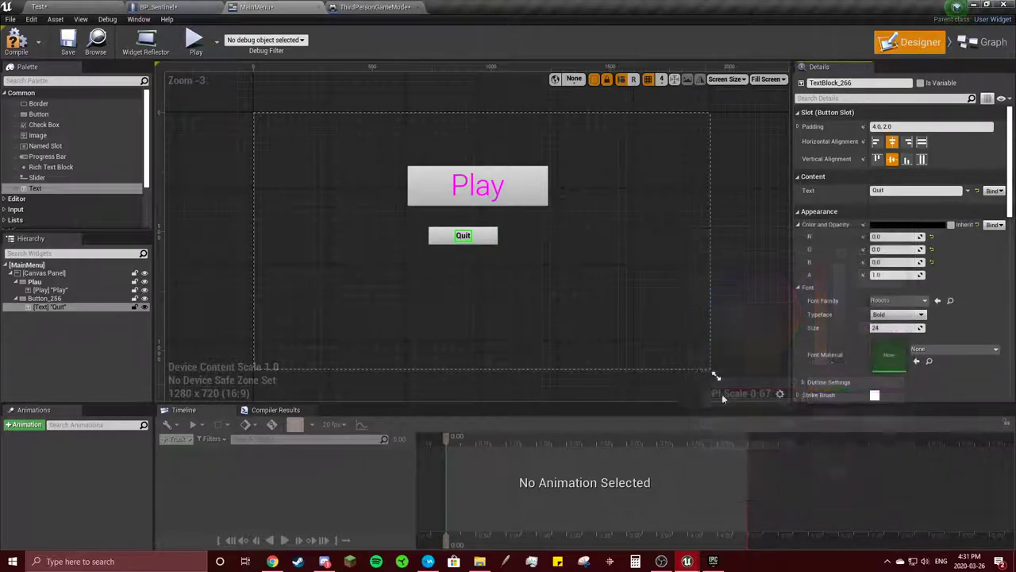
pyautogui.click(476, 236)
pyautogui.click(463, 235)
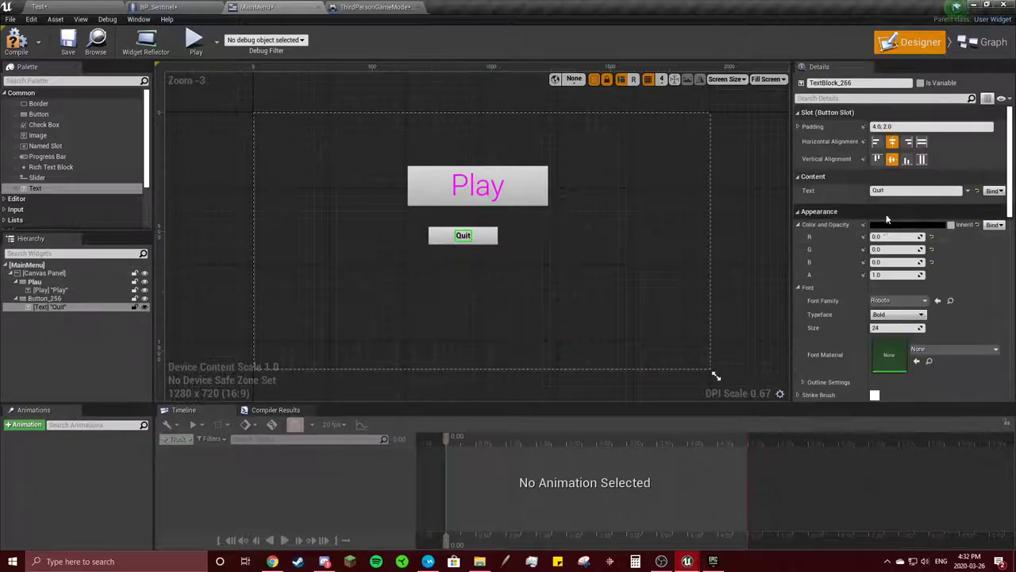
pyautogui.moveTo(879, 327); pyautogui.dragTo(876, 328)
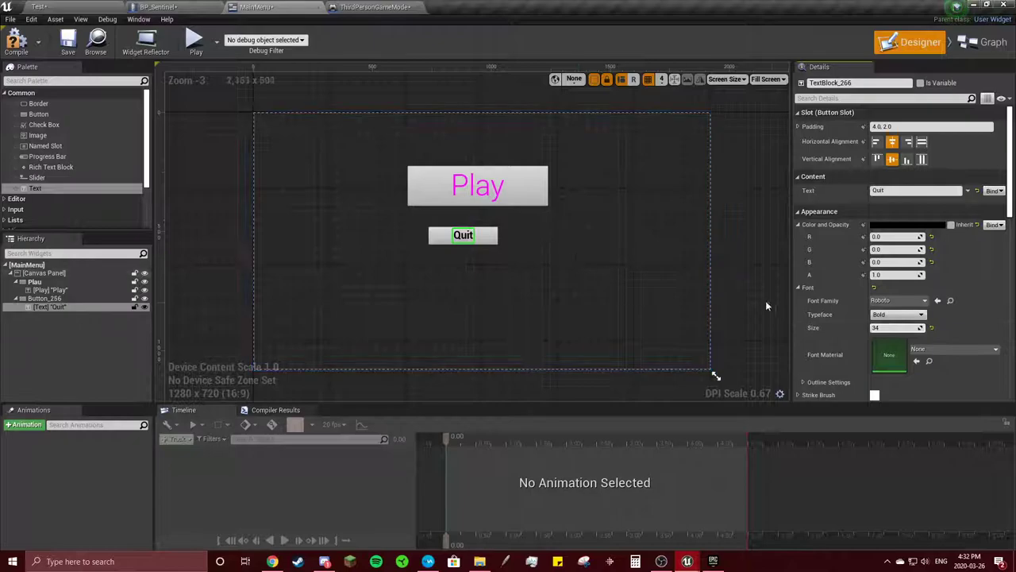
pyautogui.moveTo(496, 241); pyautogui.dragTo(530, 232)
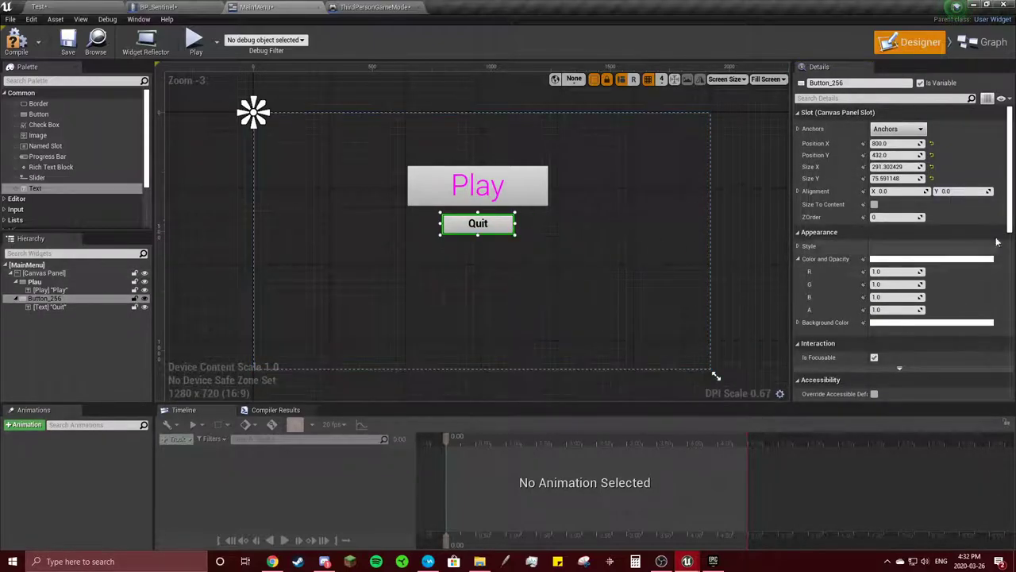
# Add an On Clicked event for Button_256 (Quit) that calls Quit Game.
pyautogui.scroll(-5, 925, 329)
pyautogui.scroll(-5, 925, 329)
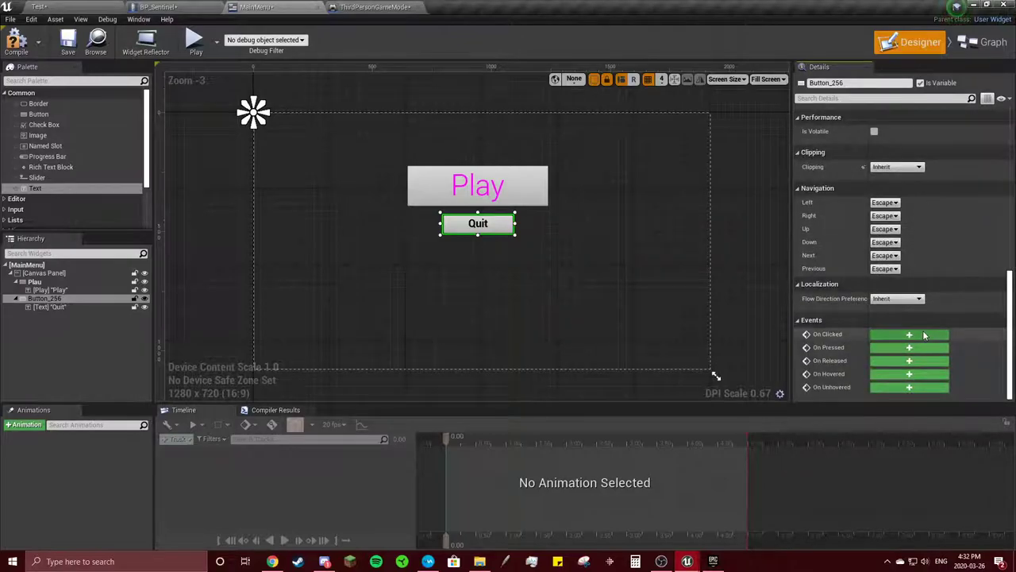
pyautogui.click(925, 333)
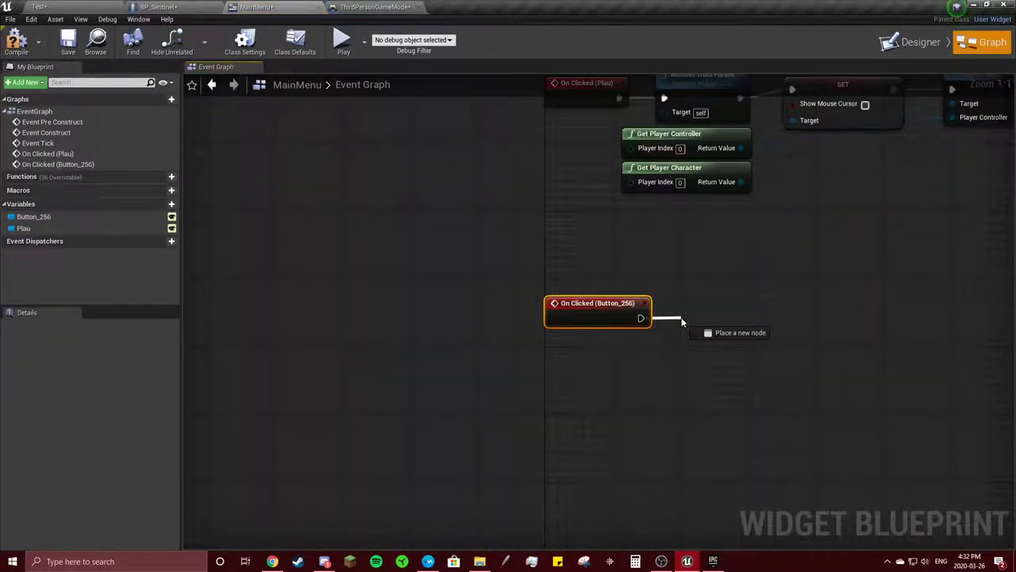
pyautogui.moveTo(682, 321); pyautogui.dragTo(683, 322)
pyautogui.write('quit g')
pyautogui.click(723, 360)
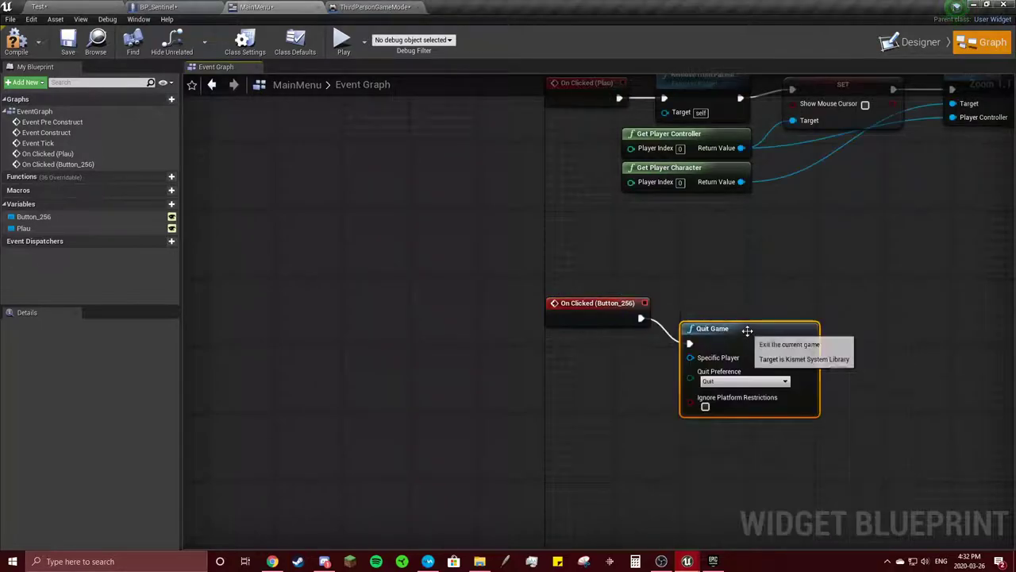
pyautogui.moveTo(802, 260); pyautogui.dragTo(678, 256, button='right')
pyautogui.click(608, 293)
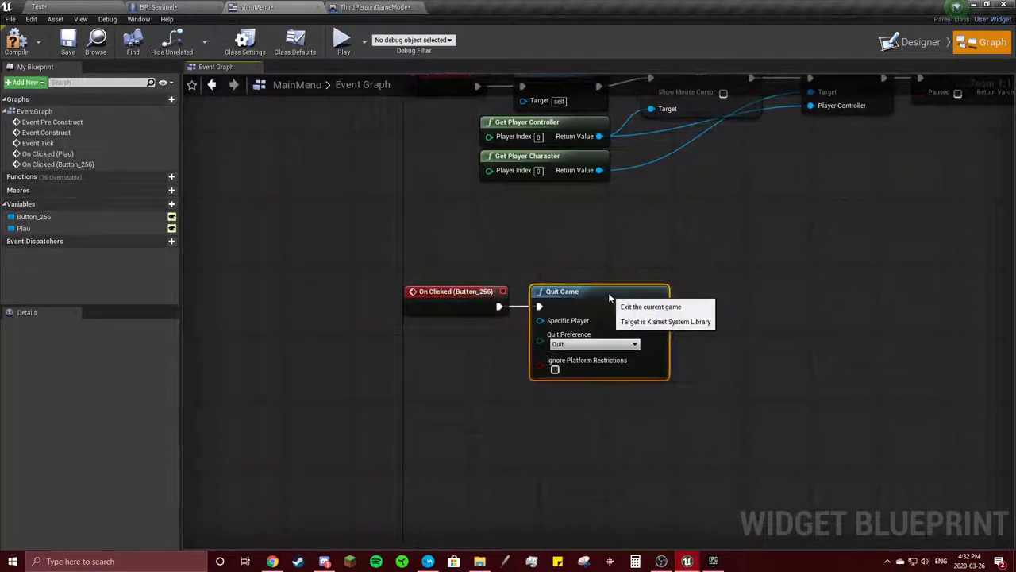
pyautogui.scroll(-2, 452, 187)
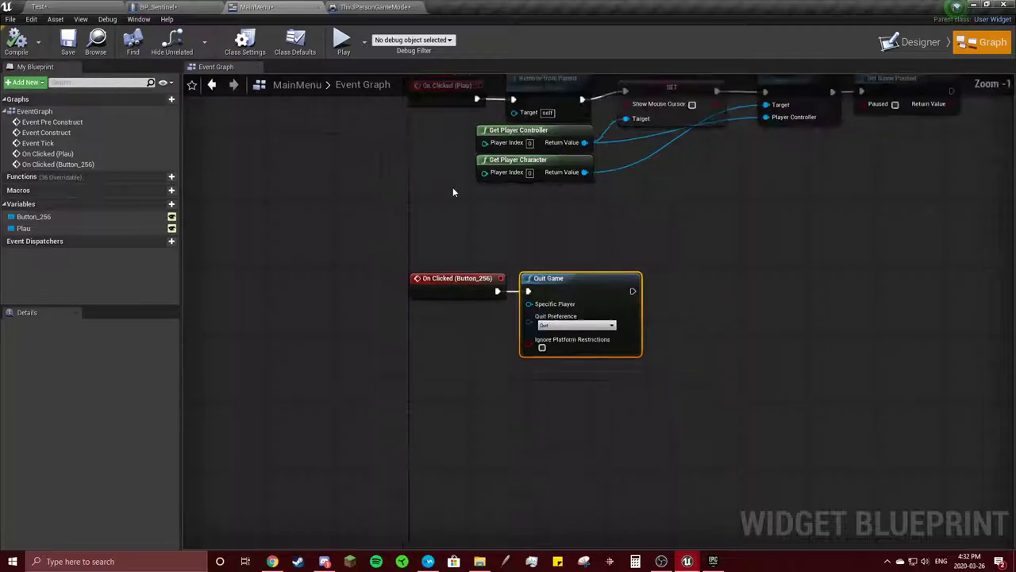
# Wrap the Play button's click chain in a comment titled 'Play'.
pyautogui.moveTo(310, 130); pyautogui.dragTo(413, 151)
pyautogui.moveTo(614, 183); pyautogui.dragTo(905, 212)
pyautogui.moveTo(830, 226); pyautogui.dragTo(323, 135)
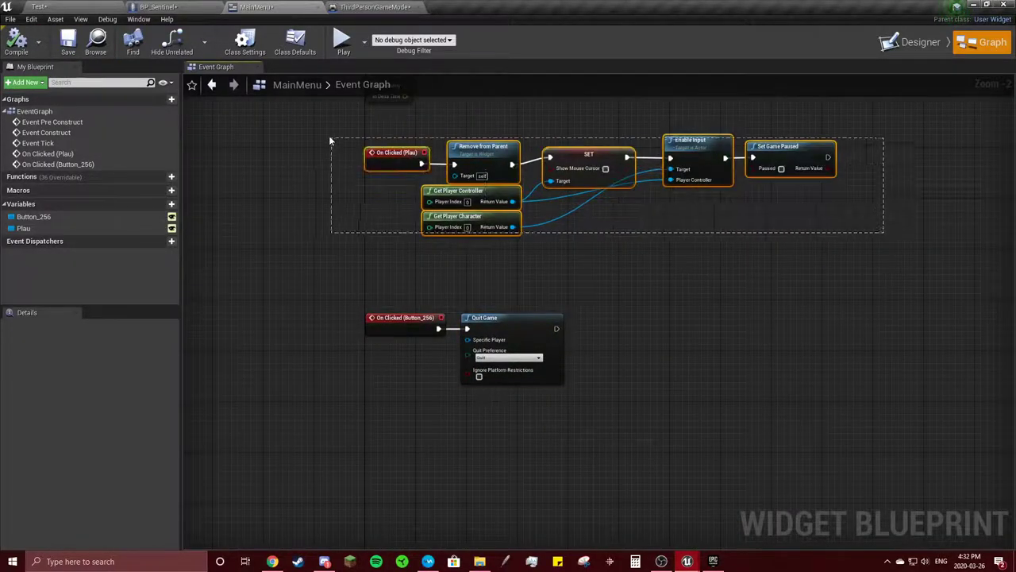
pyautogui.write('cPlay')
pyautogui.press('Return')
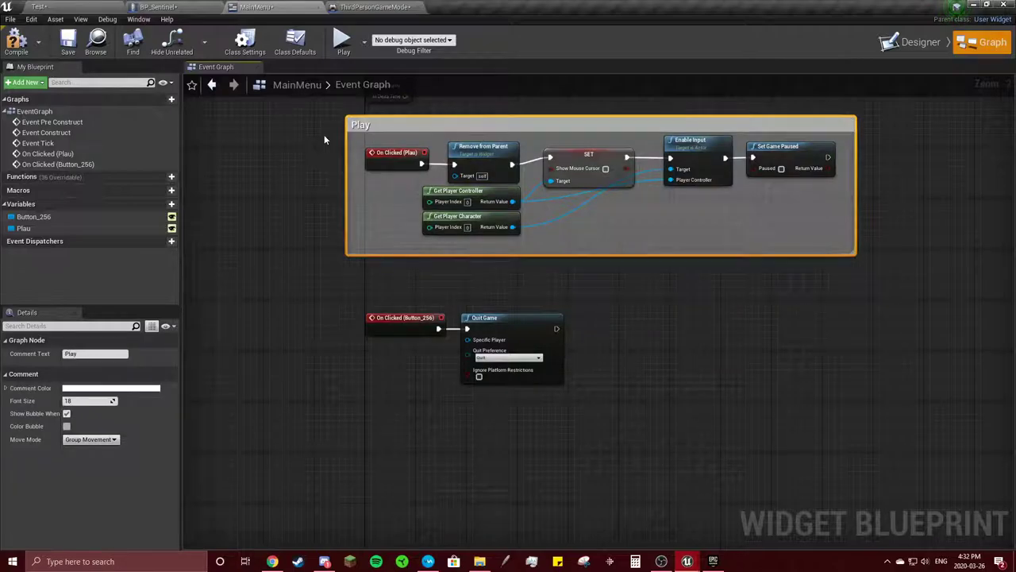
# Wrap the Quit click event and Quit Game nodes in a comment titled 'Quit'.
pyautogui.moveTo(323, 272); pyautogui.dragTo(627, 362)
pyautogui.write('cit')
pyautogui.press('Return')
# Compile and save the MainMenu blueprint.
pyautogui.click(23, 49)
pyautogui.click(69, 44)
pyautogui.click(39, 6)
# Test-play the Test level, checking the menu's Quit and Play buttons, then stop.
pyautogui.click(567, 40)
pyautogui.click(465, 194)
pyautogui.click(567, 39)
pyautogui.click(436, 147)
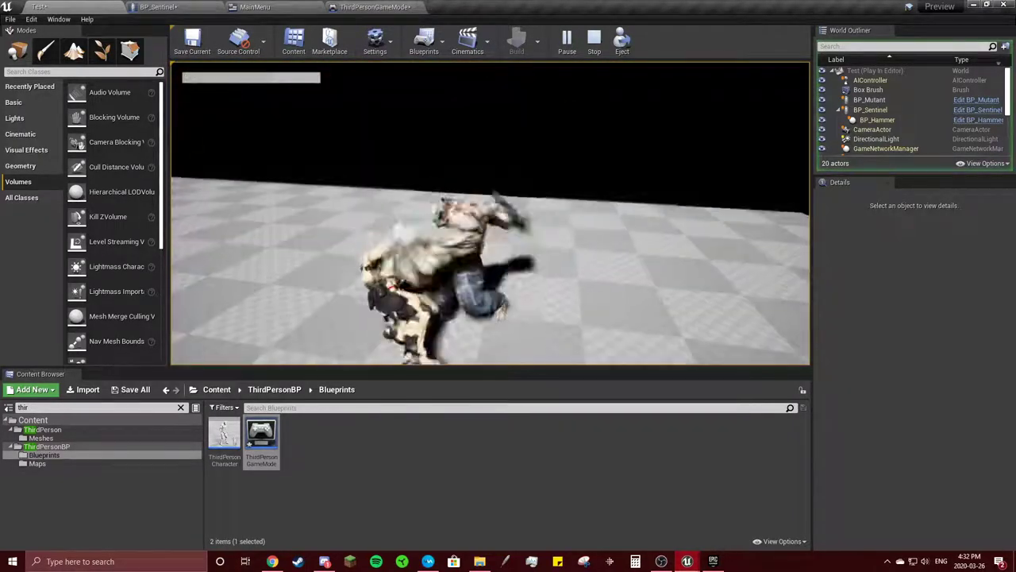
pyautogui.press('Escape')
# Open the BP_Sentinel Event Graph and navigate to the death sequence's Delay node.
pyautogui.click(262, 7)
pyautogui.click(182, 6)
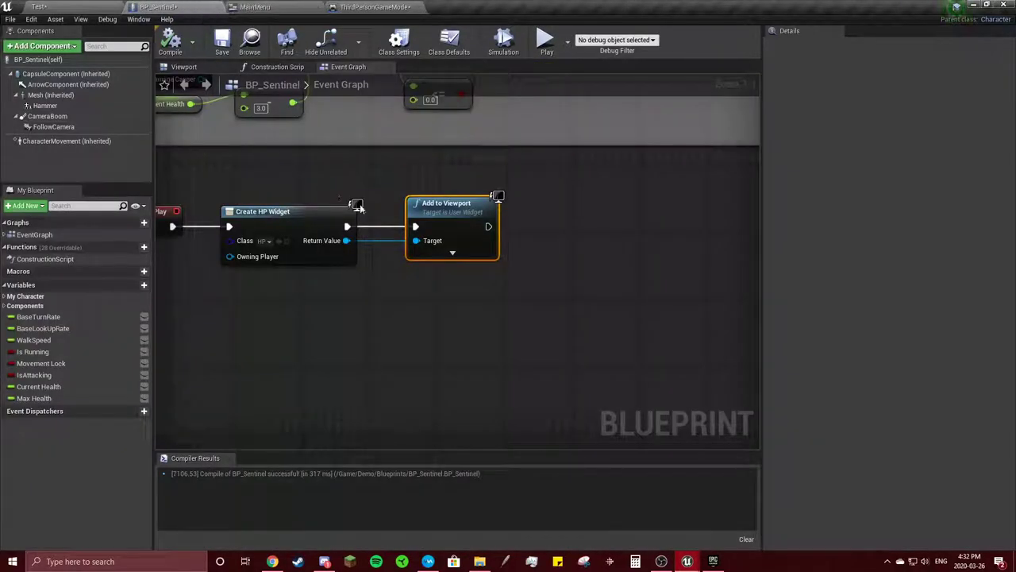
pyautogui.scroll(-5, 359, 207)
pyautogui.scroll(-2, 445, 265)
pyautogui.scroll(3, 601, 236)
pyautogui.moveTo(602, 236); pyautogui.dragTo(493, 236, button='right')
pyautogui.scroll(3, 493, 238)
pyautogui.moveTo(318, 240); pyautogui.dragTo(436, 240, button='right')
# Try deleting and moving the Delay node, undoing both changes.
pyautogui.click(436, 240)
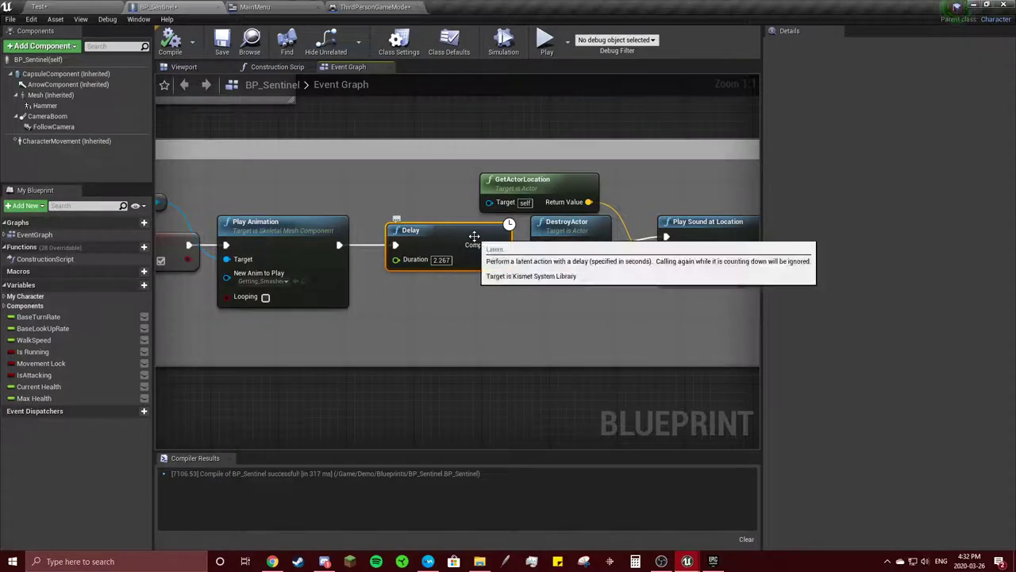
pyautogui.press('Delete')
pyautogui.hotkey('ctrl', 'z')
pyautogui.moveTo(641, 213)
pyautogui.mouseDown()
pyautogui.moveTo(339, 229)
pyautogui.moveTo(498, 222)
pyautogui.mouseUp()
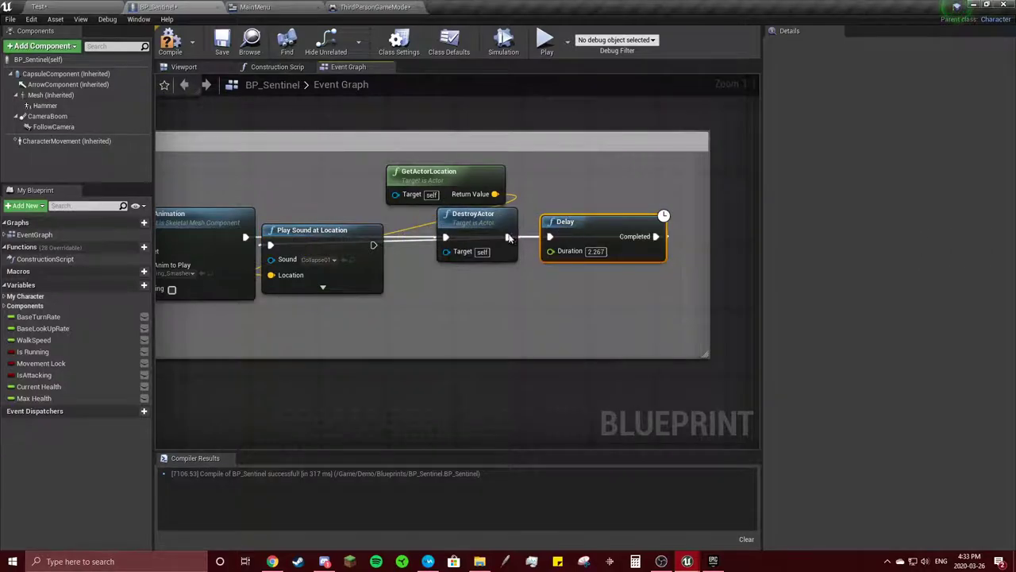
pyautogui.hotkey('ctrl', 'z')
pyautogui.hotkey('ctrl', 'z')
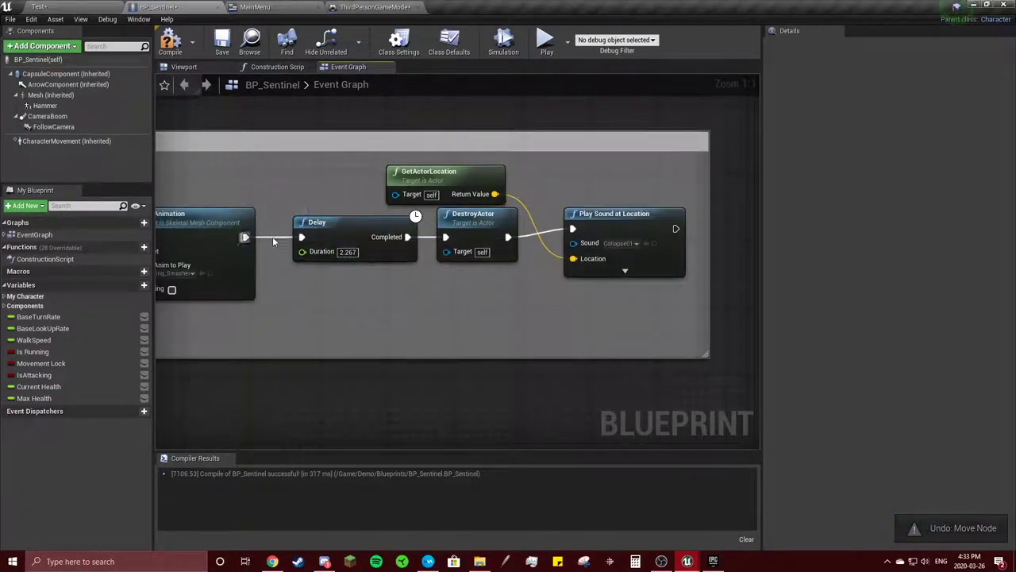
# Rearrange and rewire the chain: Play Animation, Play Sound at Location, Delay, DestroyActor.
pyautogui.moveTo(584, 213); pyautogui.dragTo(333, 213)
pyautogui.moveTo(489, 225); pyautogui.dragTo(609, 226)
pyautogui.moveTo(318, 221); pyautogui.dragTo(489, 222)
pyautogui.moveTo(641, 213); pyautogui.dragTo(730, 212)
pyautogui.moveTo(445, 170); pyautogui.dragTo(202, 162)
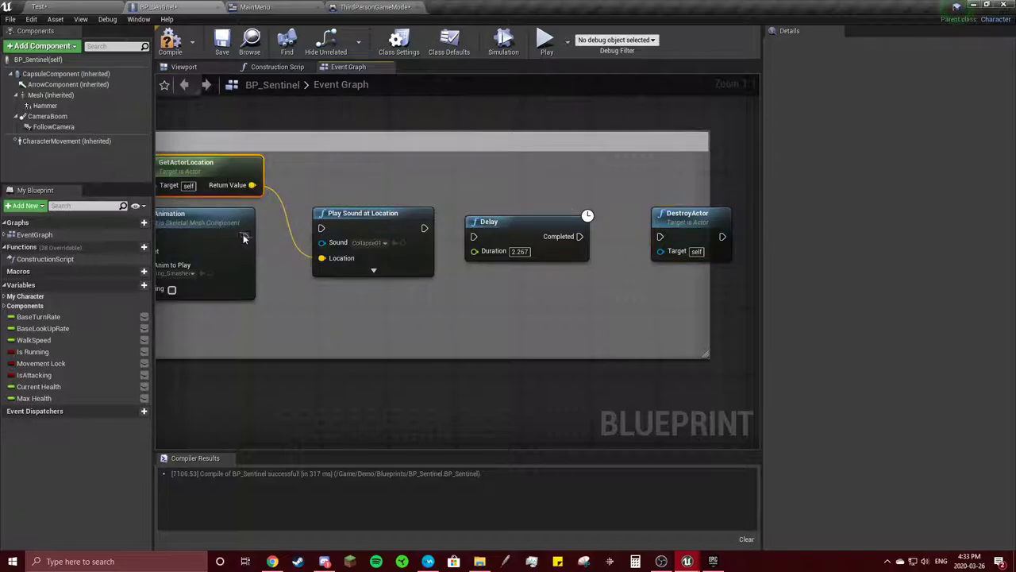
pyautogui.moveTo(244, 238); pyautogui.dragTo(280, 231)
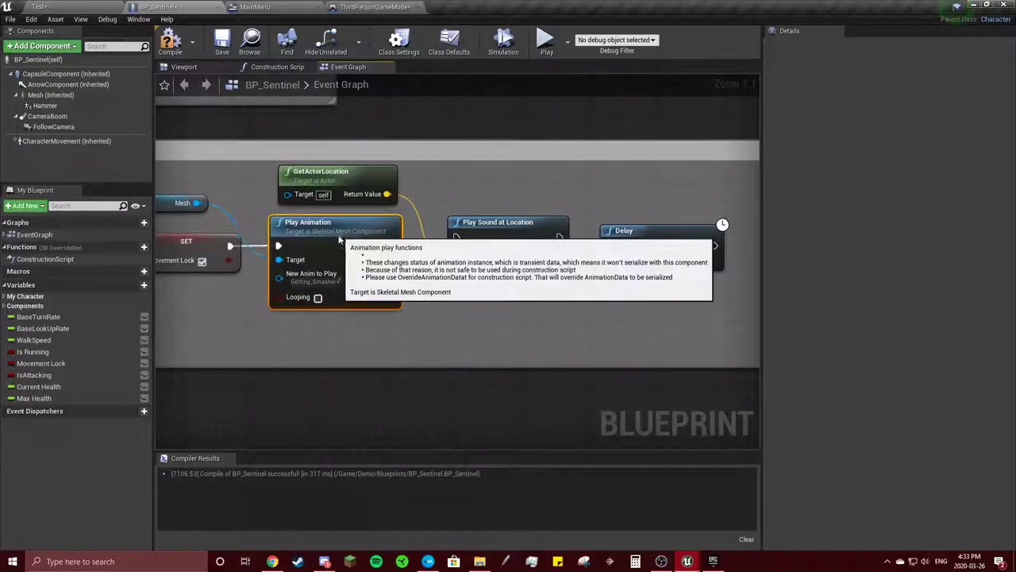
pyautogui.moveTo(392, 246); pyautogui.dragTo(455, 238)
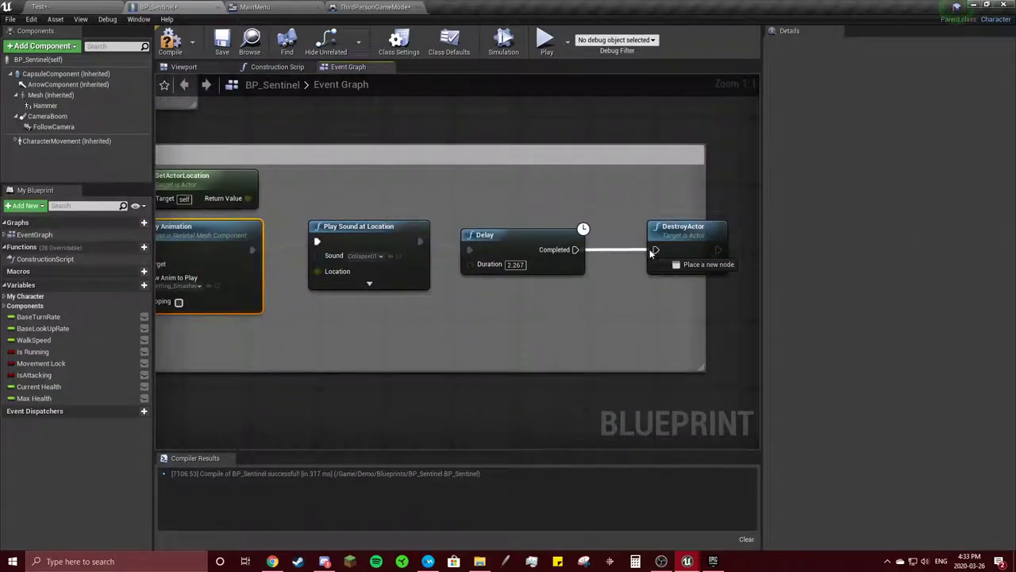
pyautogui.moveTo(669, 238); pyautogui.dragTo(631, 238)
pyautogui.moveTo(246, 175); pyautogui.dragTo(366, 181, button='right')
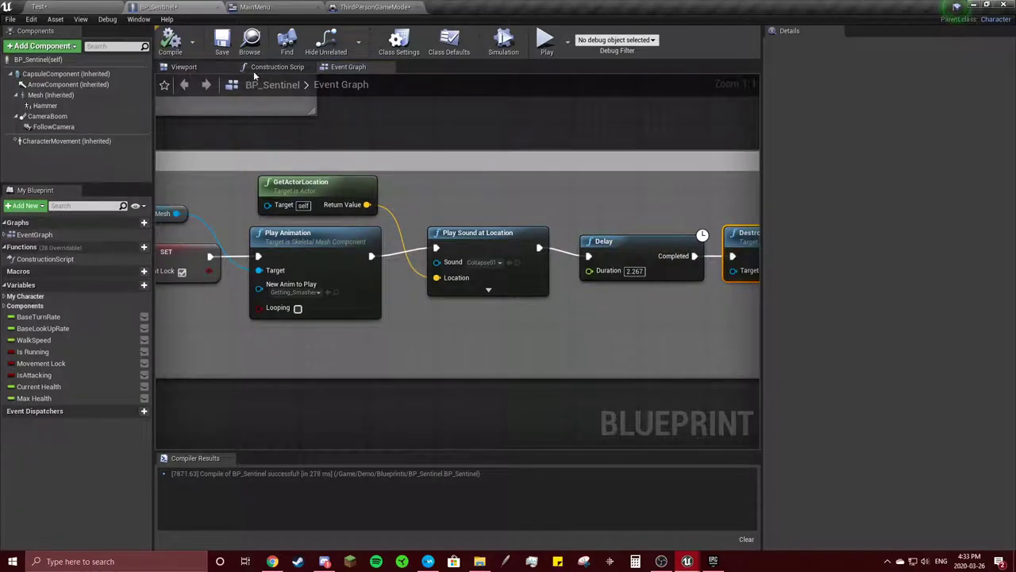
# Test-play the Test level via the in-game Play button, watch the Sentinel die, and stop.
pyautogui.click(94, 6)
pyautogui.click(564, 39)
pyautogui.click(503, 140)
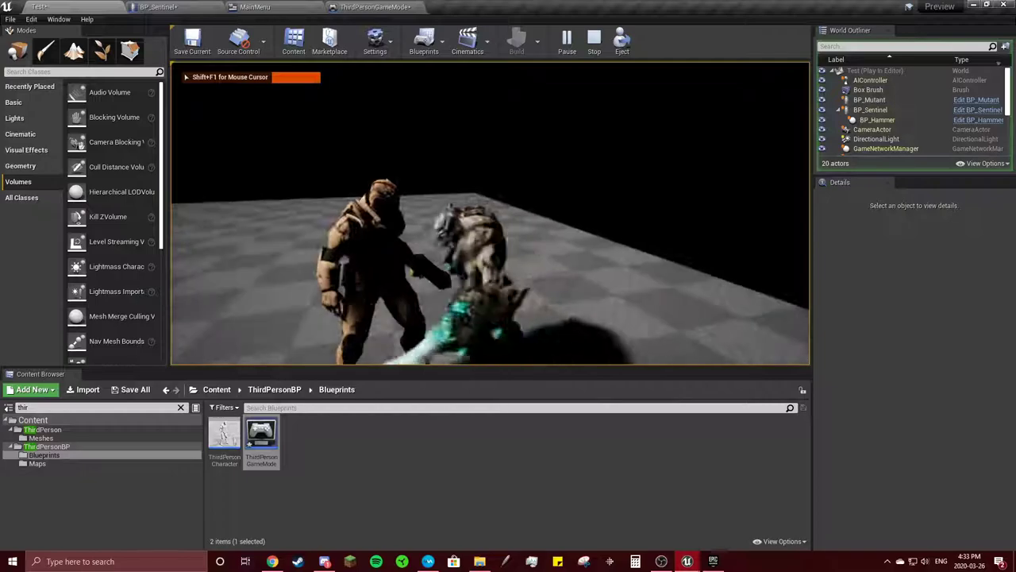
pyautogui.press('Escape')
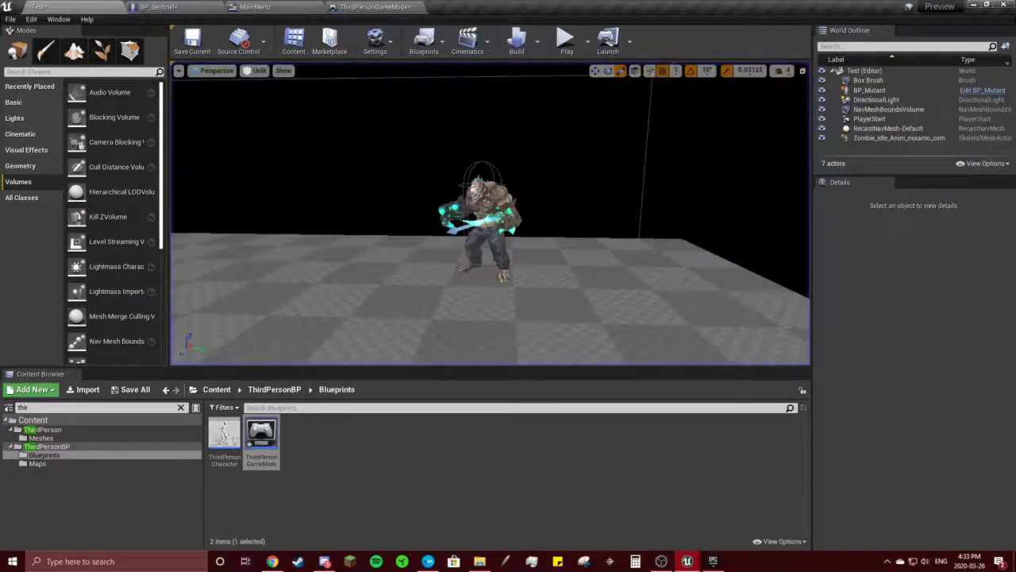